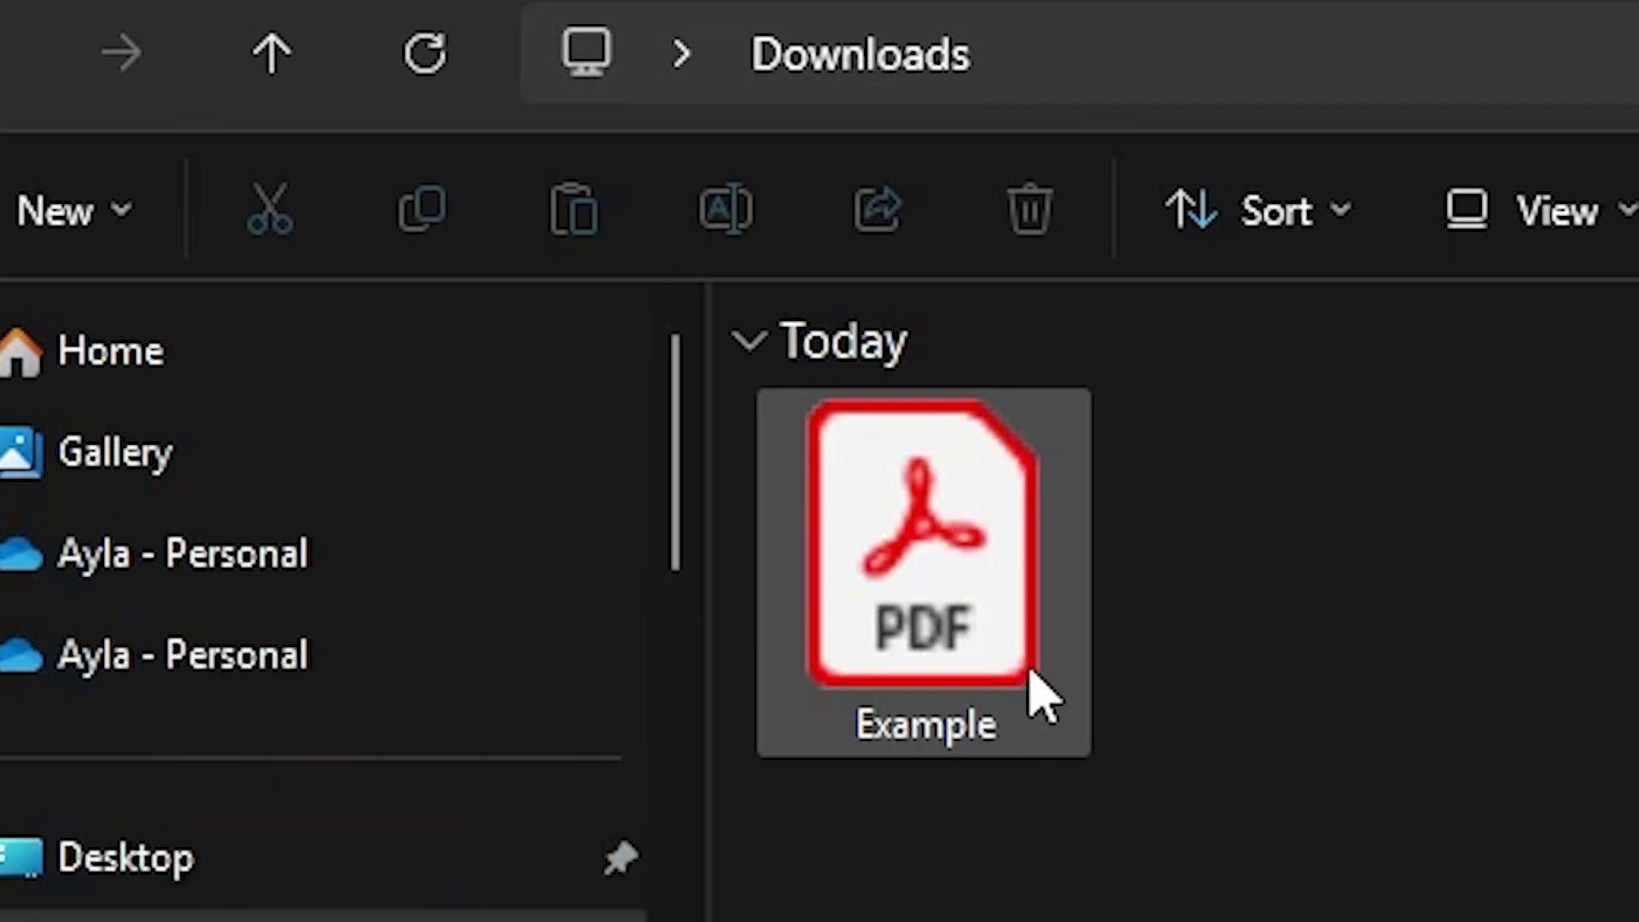
Open Example.pdf in Adobe Acrobat through File Explorer's Open with menu
{"action": "left_click", "coordinate": [980, 644]}
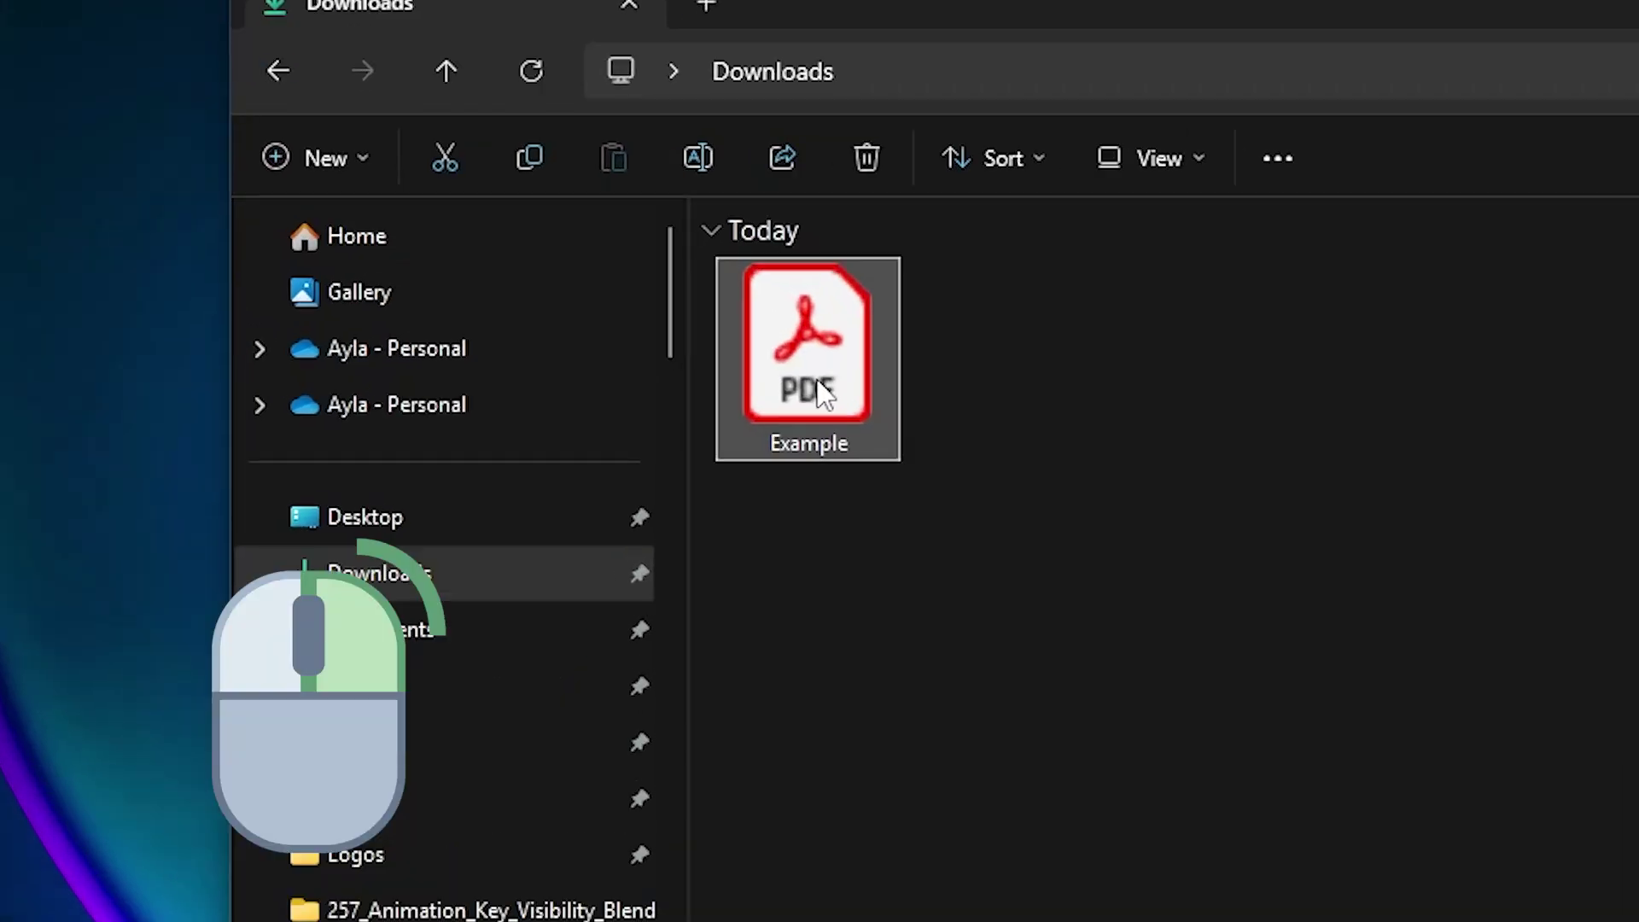
{"action": "right_click", "coordinate": [742, 428]}
{"action": "mouse_move", "coordinate": [976, 575]}
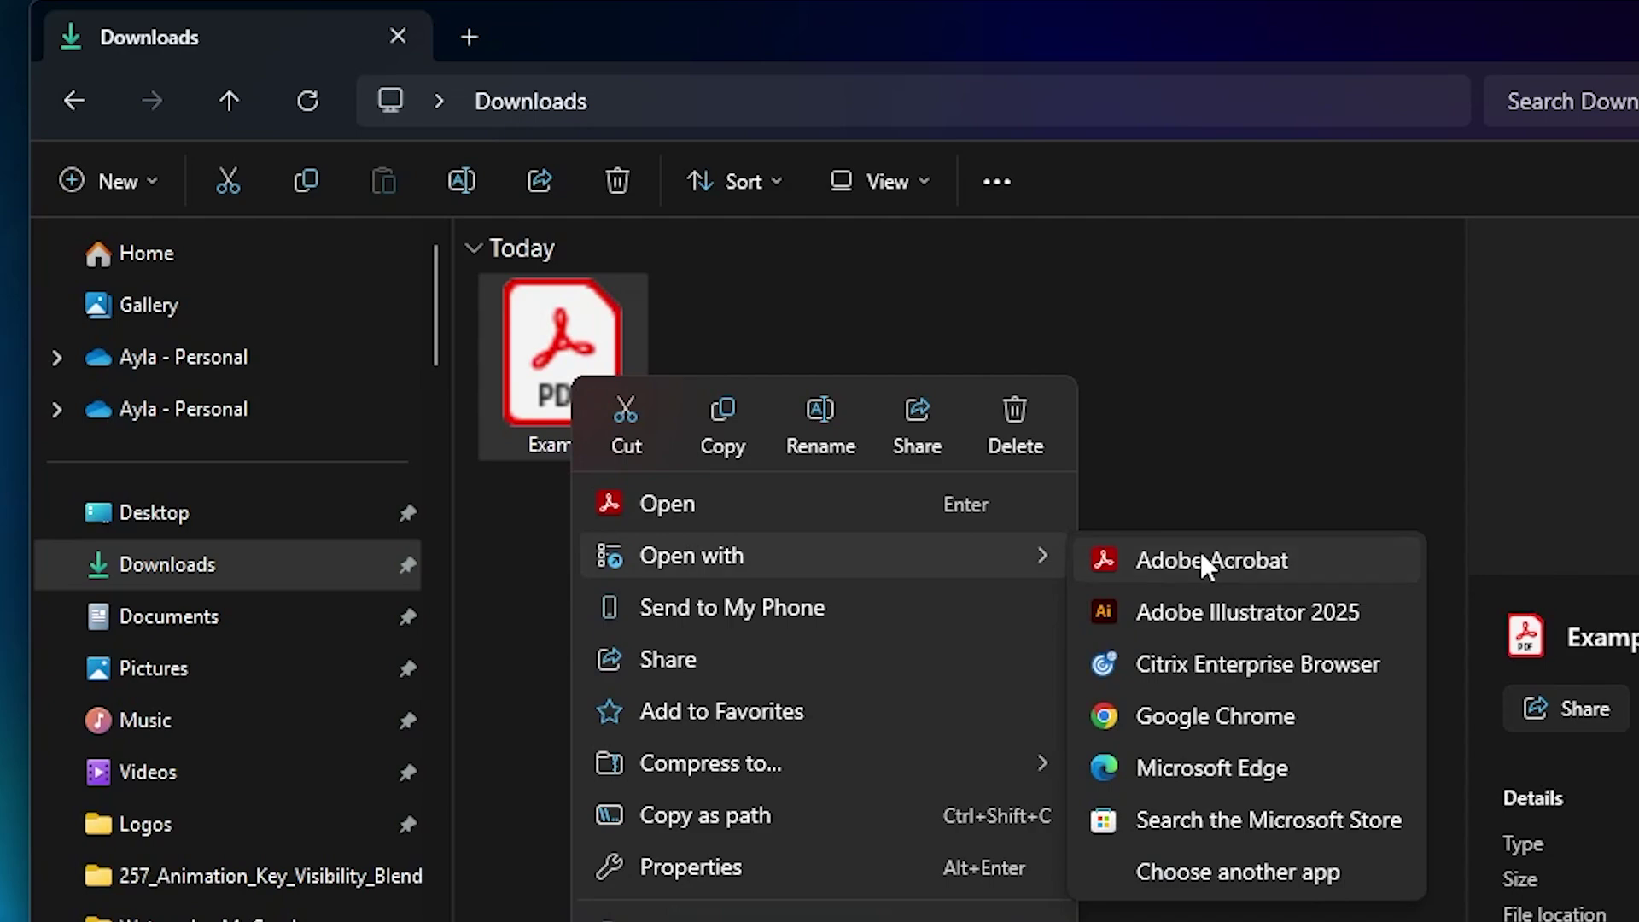
{"action": "left_click", "coordinate": [1200, 560]}
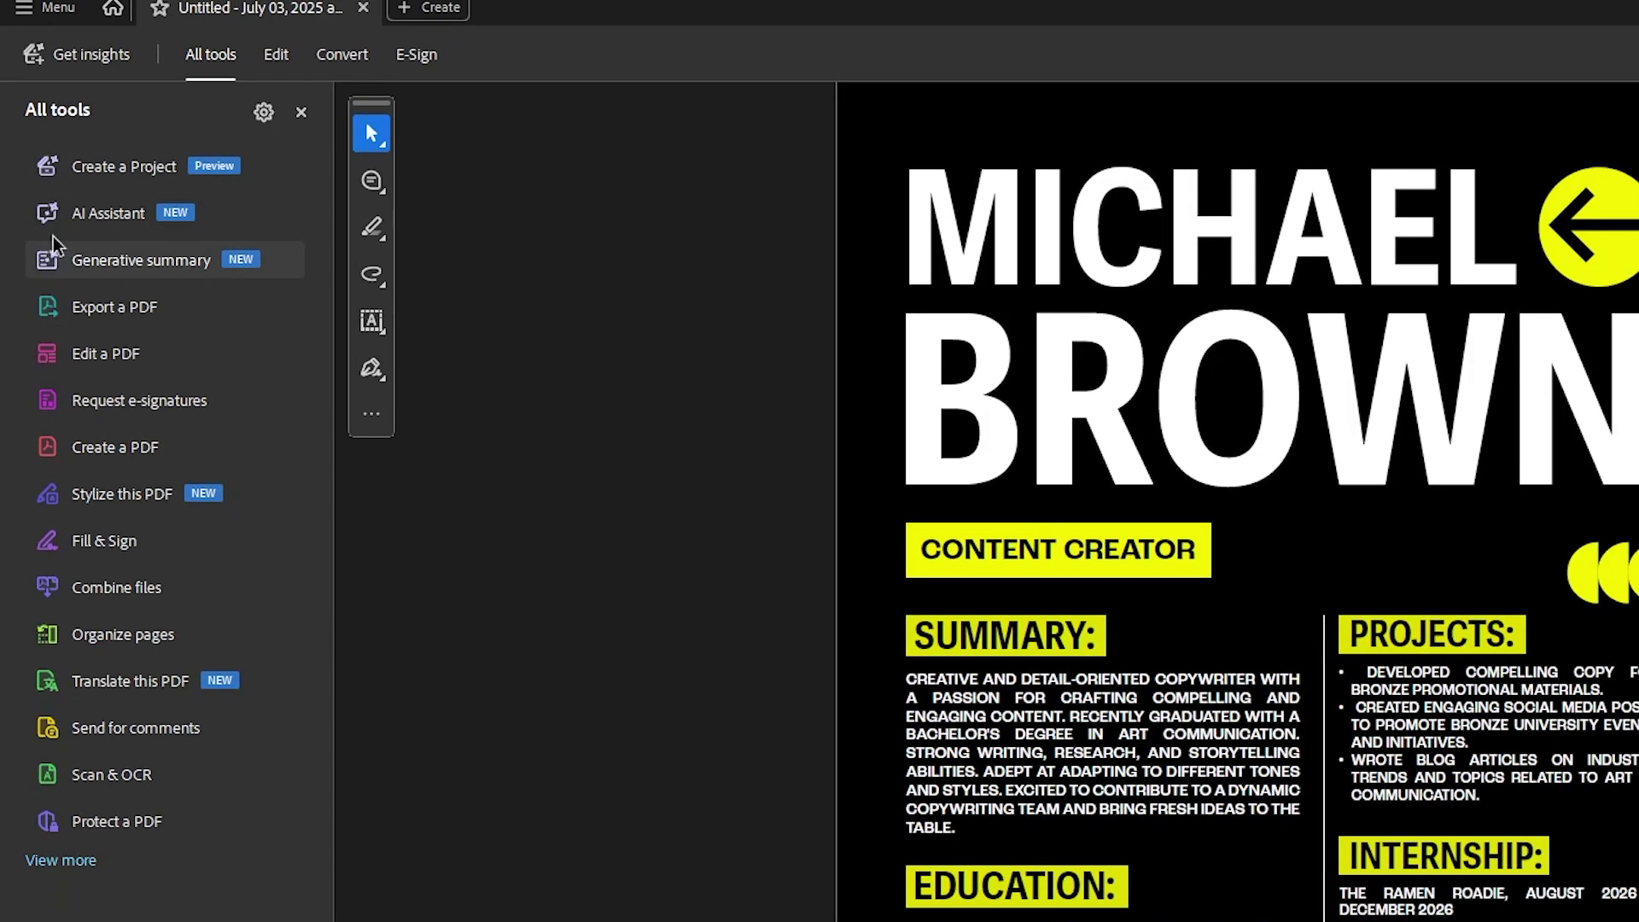
Start Export a PDF and pick Microsoft Word (DOCX) as the output format
{"action": "left_click", "coordinate": [141, 318]}
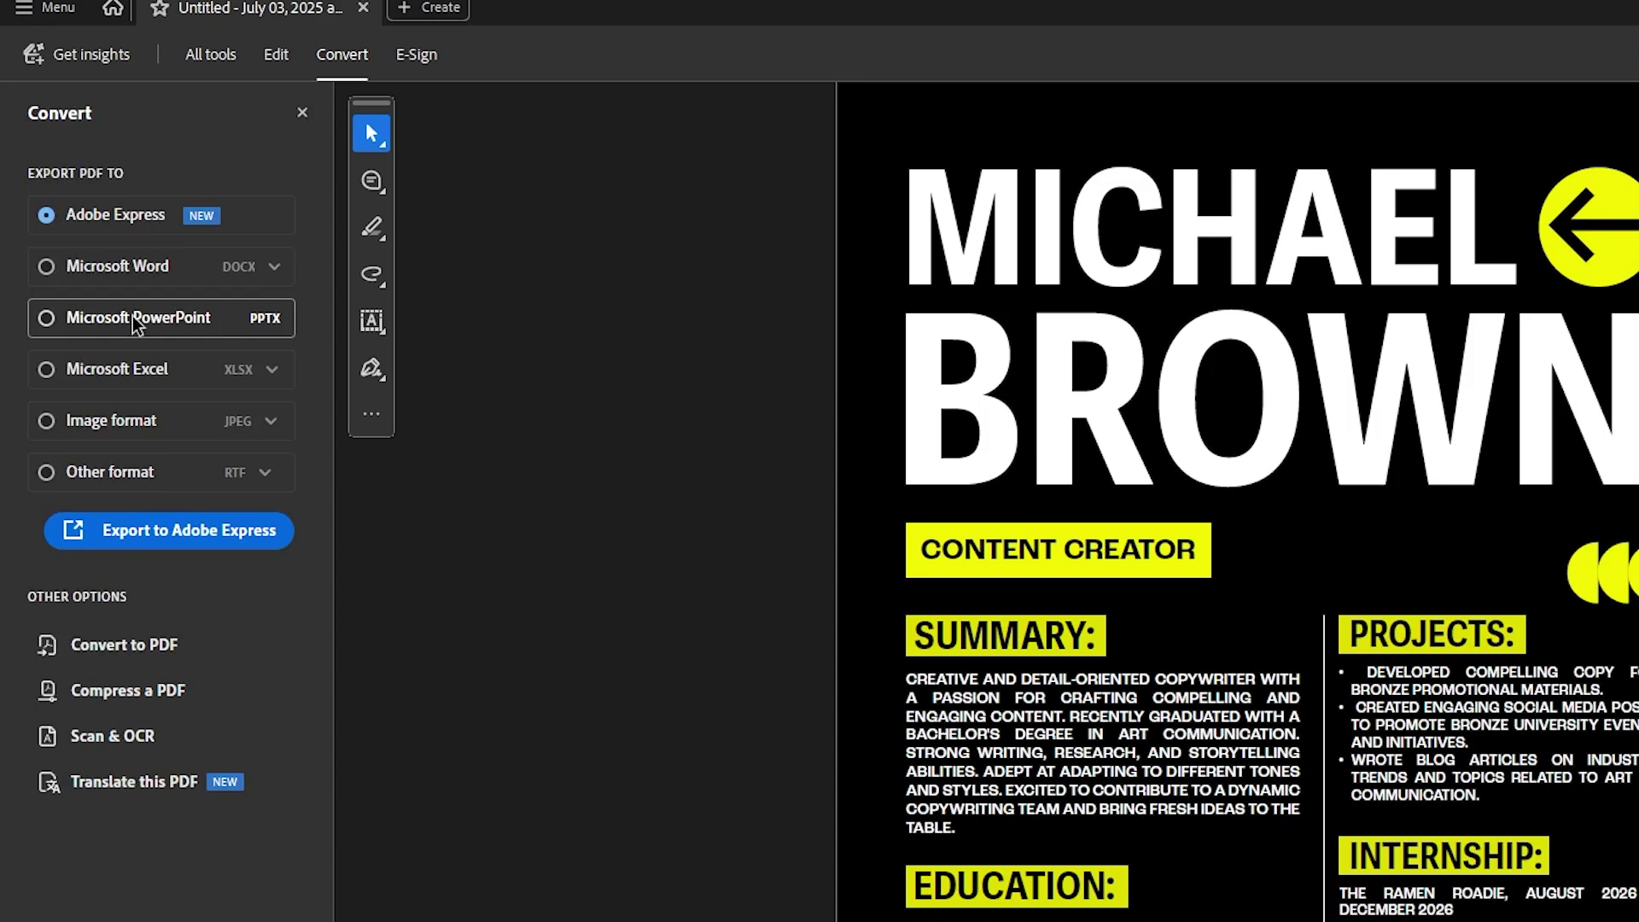
{"action": "left_click", "coordinate": [48, 267]}
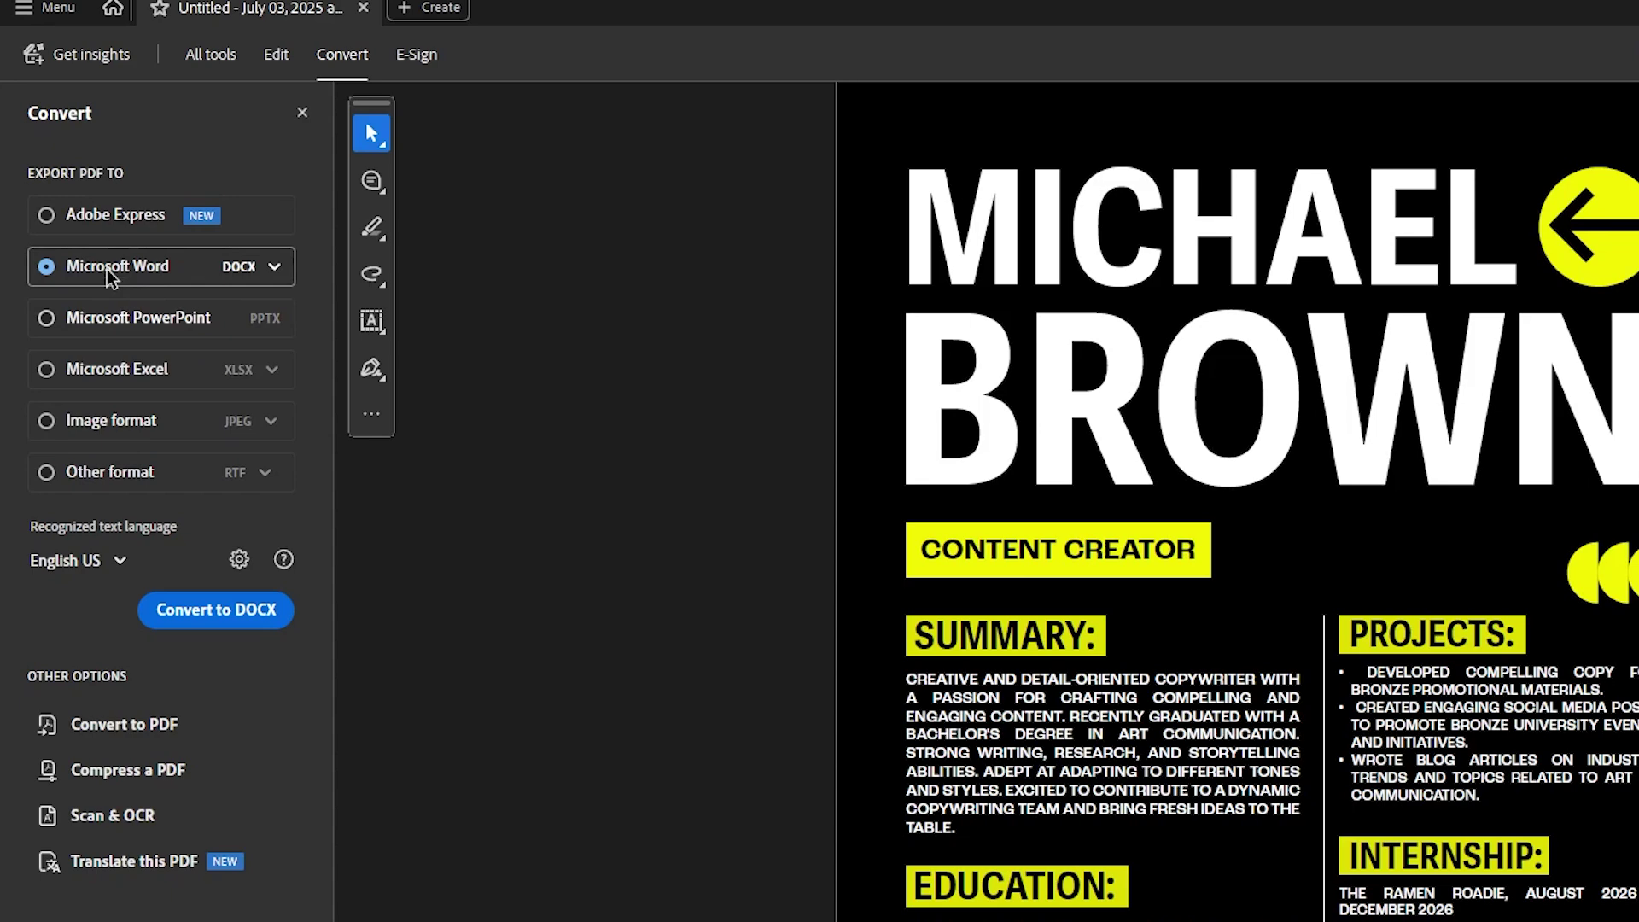
Convert the resume to DOCX, saving it as Example in the Downloads folder
{"action": "left_click", "coordinate": [197, 616]}
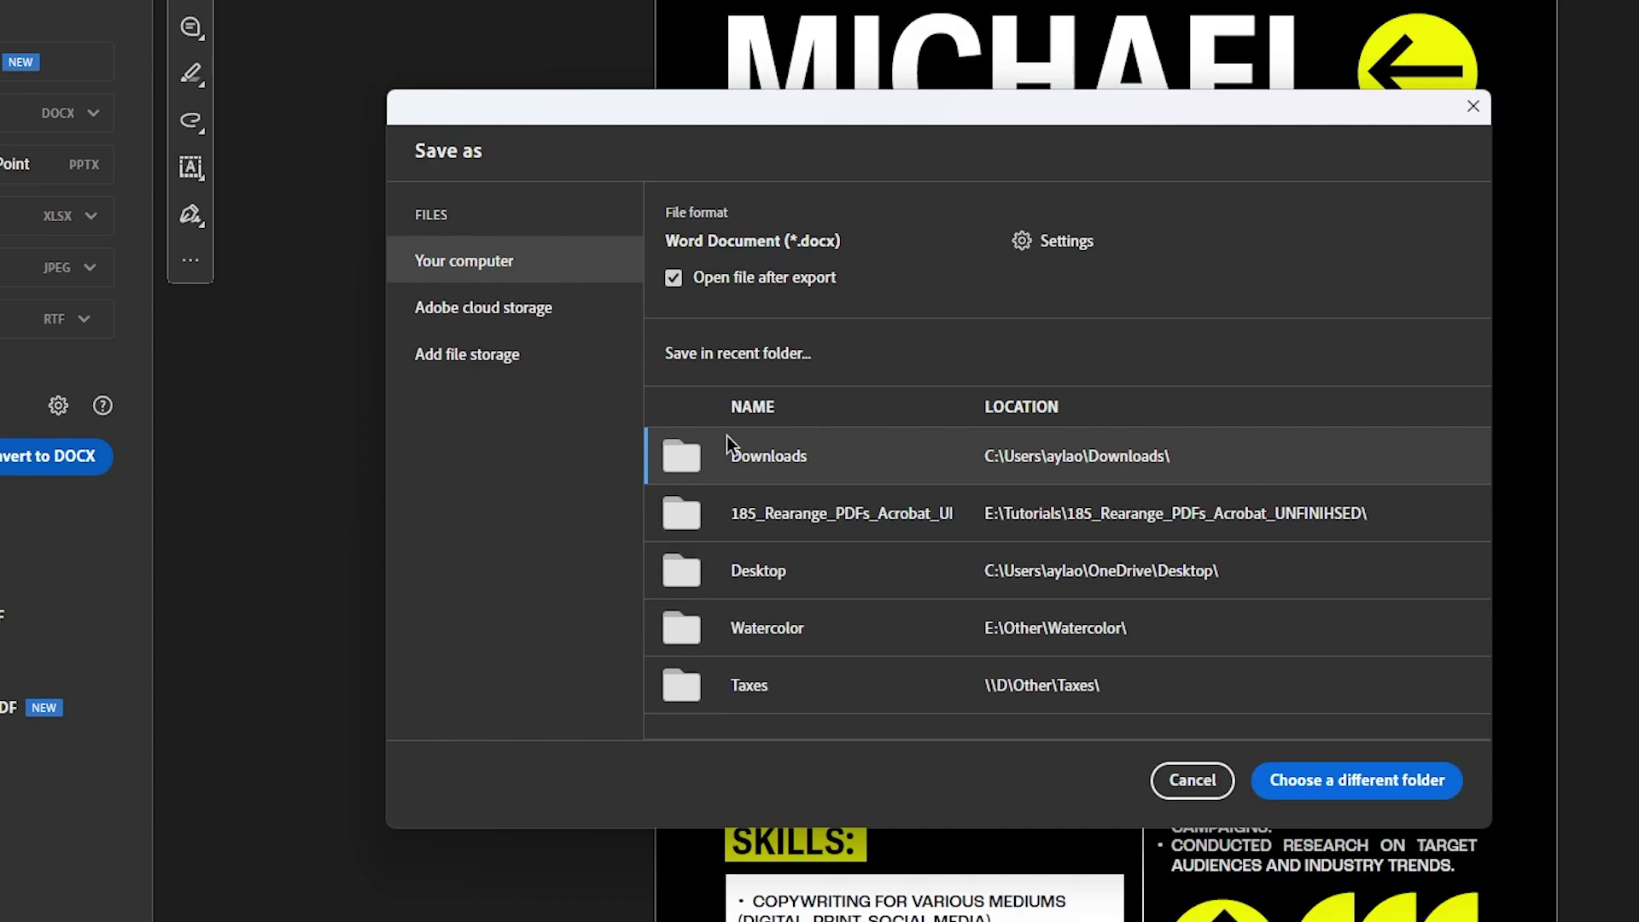
{"action": "left_click", "coordinate": [754, 458]}
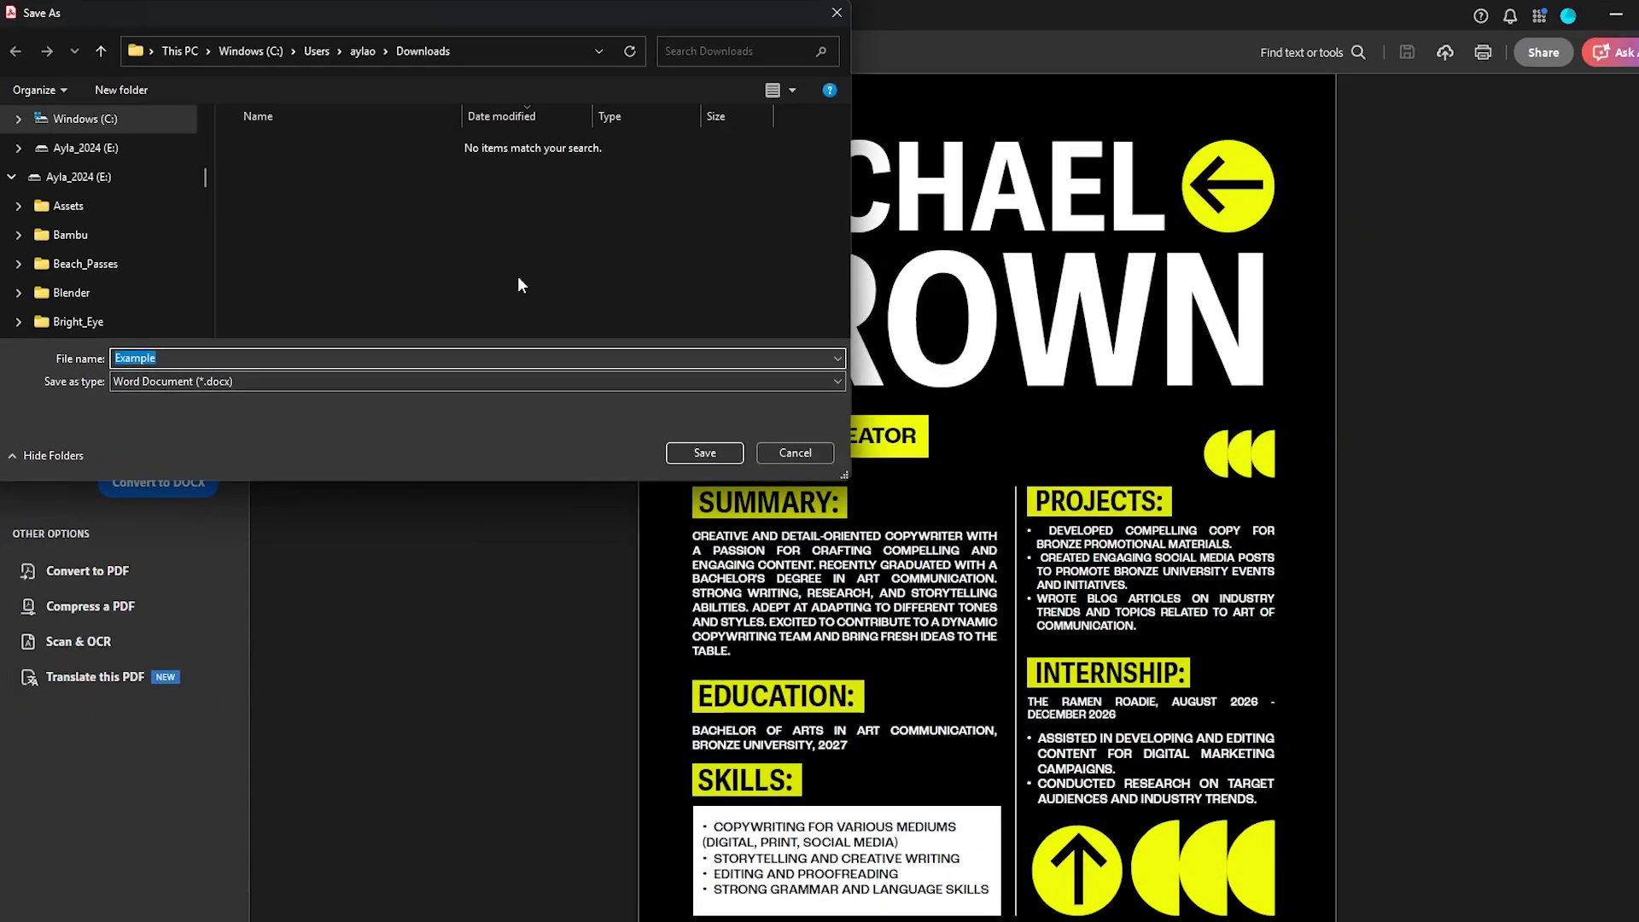
{"action": "left_click", "coordinate": [704, 452]}
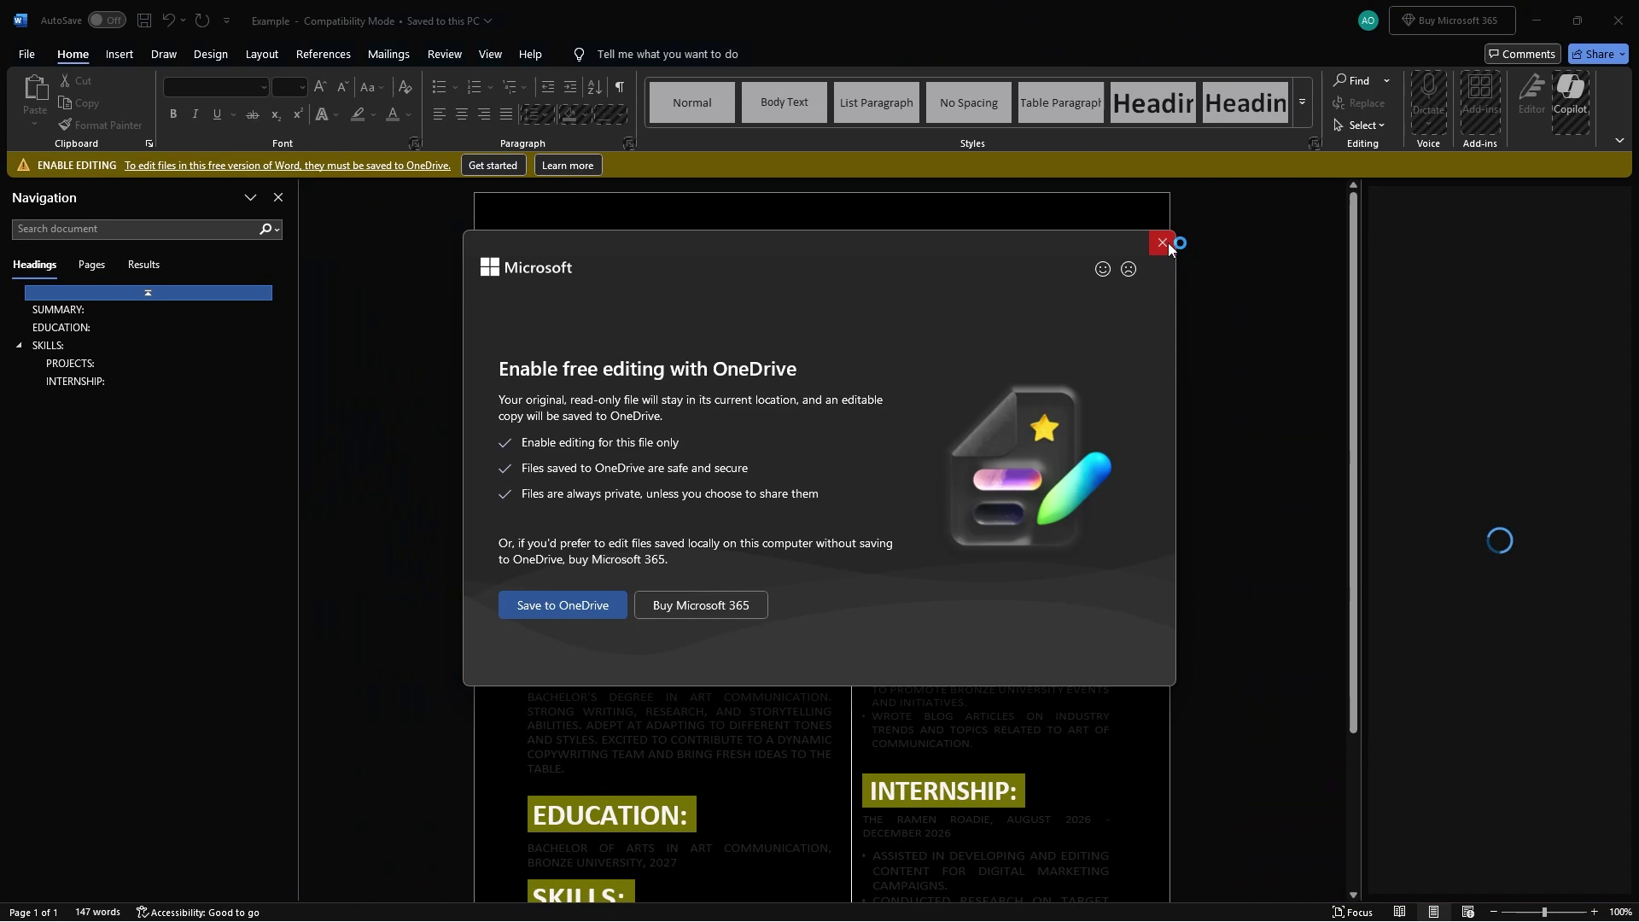
{"action": "left_click", "coordinate": [1163, 244]}
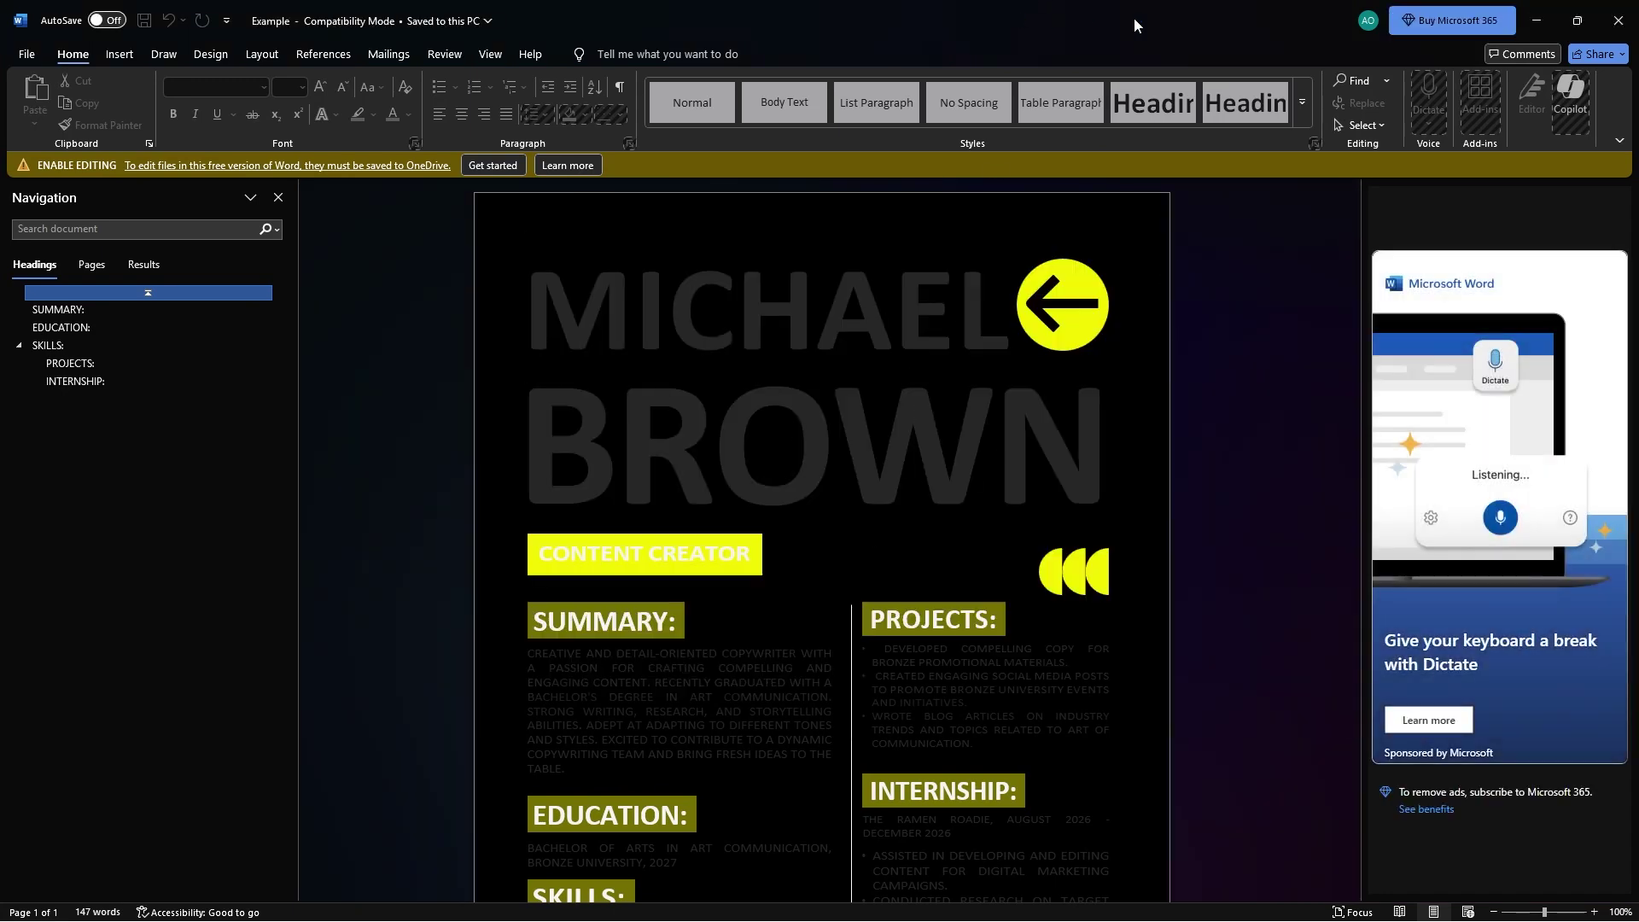
{"action": "left_click", "coordinate": [1617, 20]}
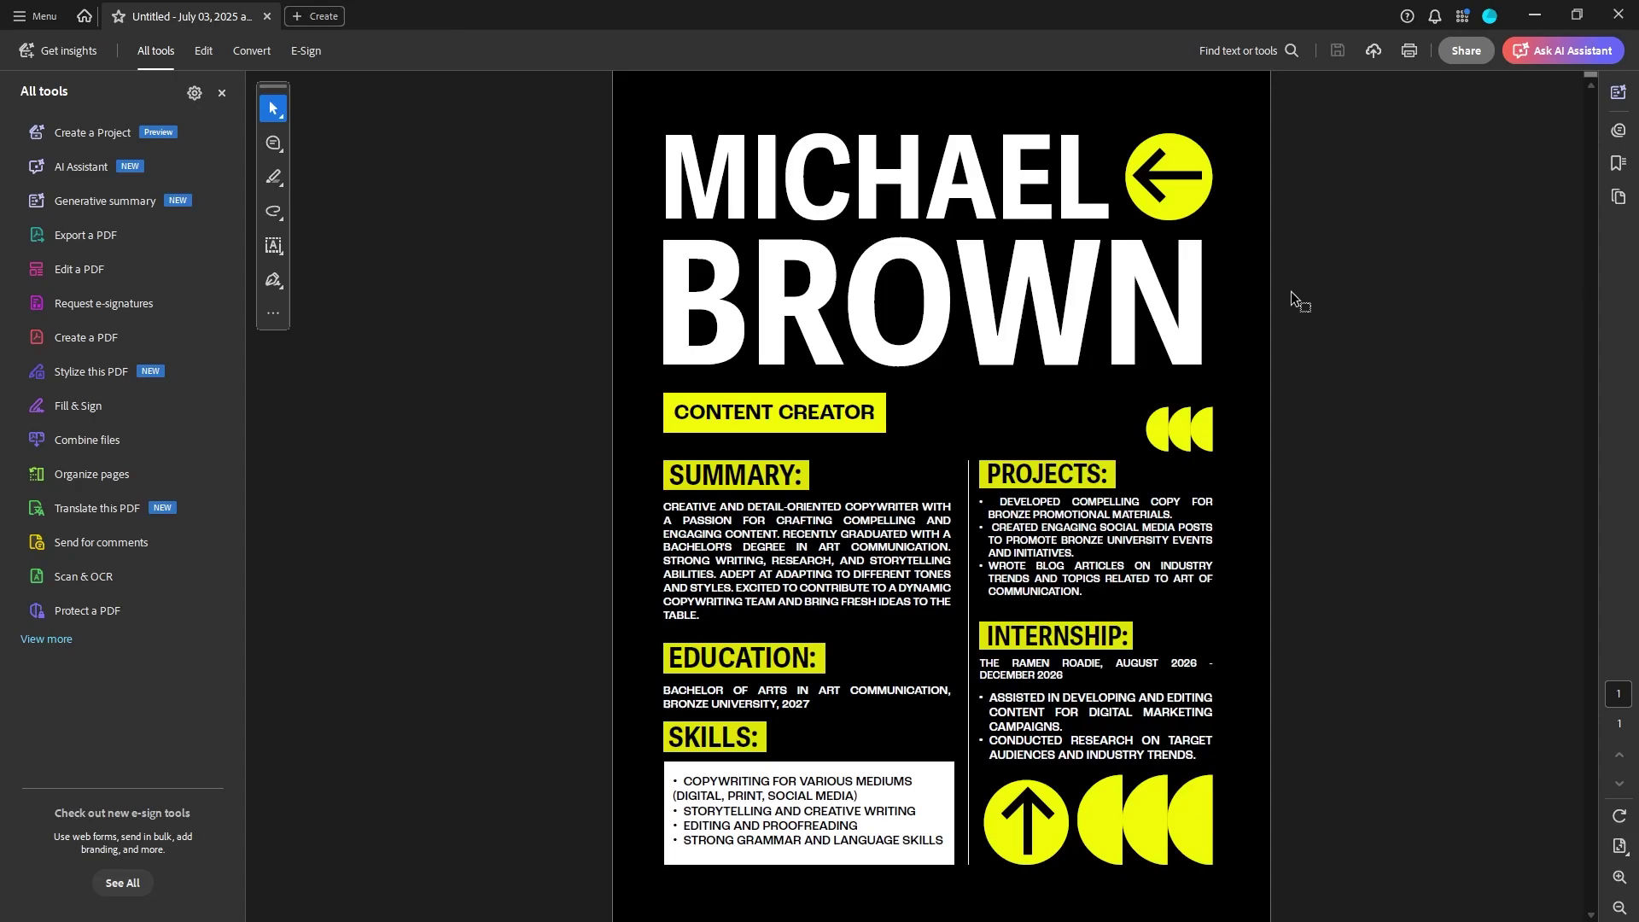
{"action": "left_click_drag", "start_coordinate": [1232, 9], "coordinate": [985, 512]}
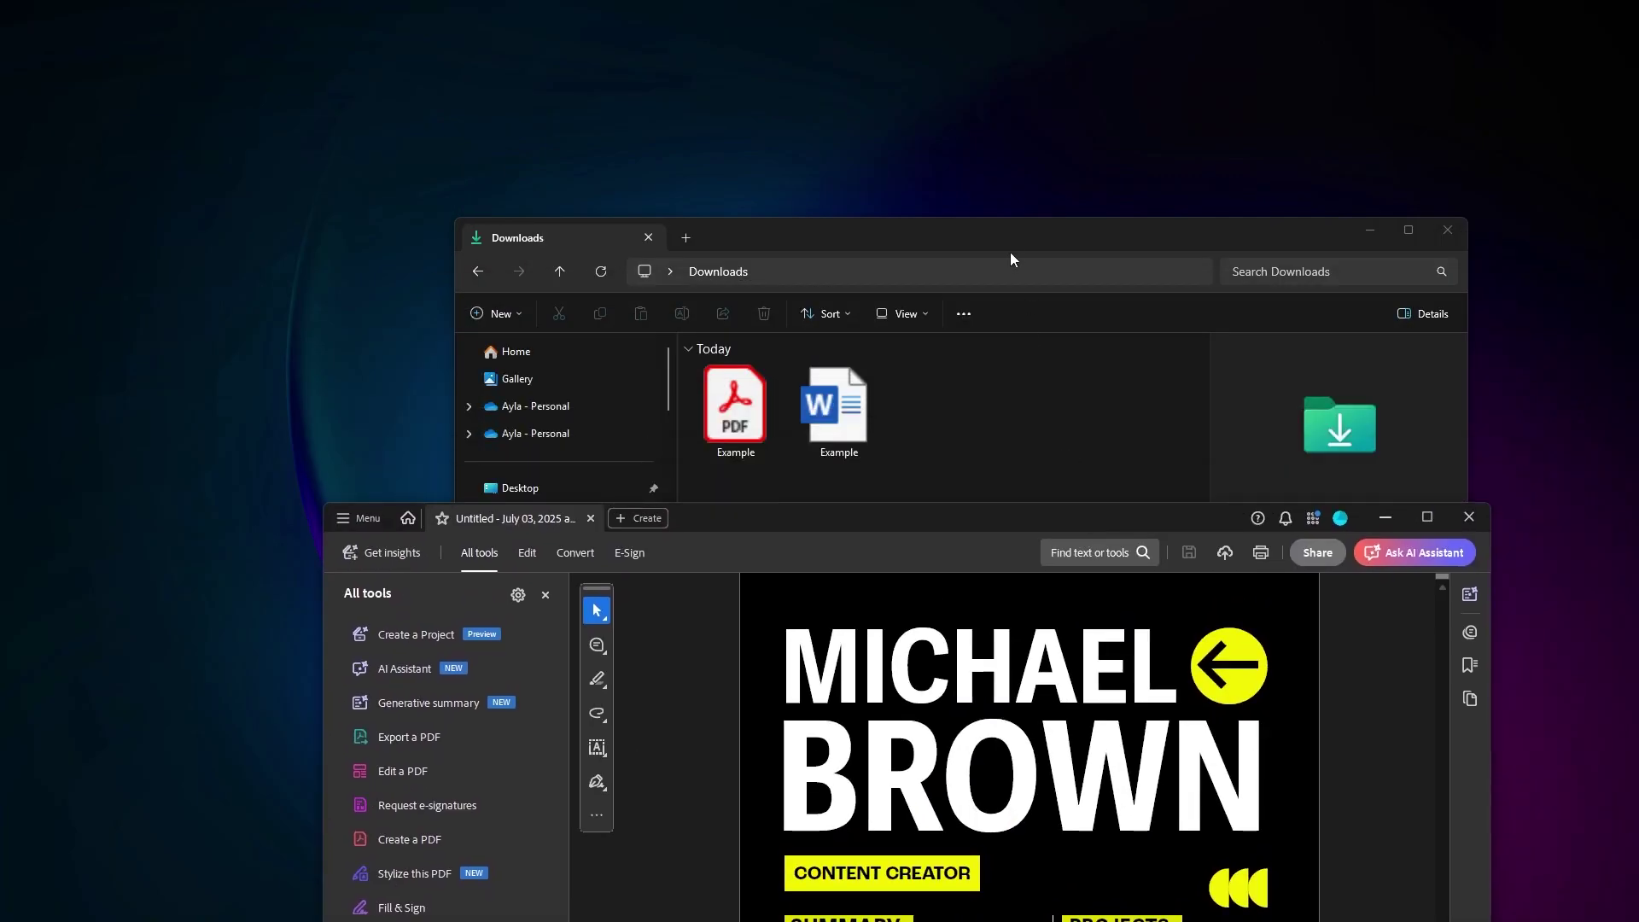
{"action": "left_click", "coordinate": [701, 485]}
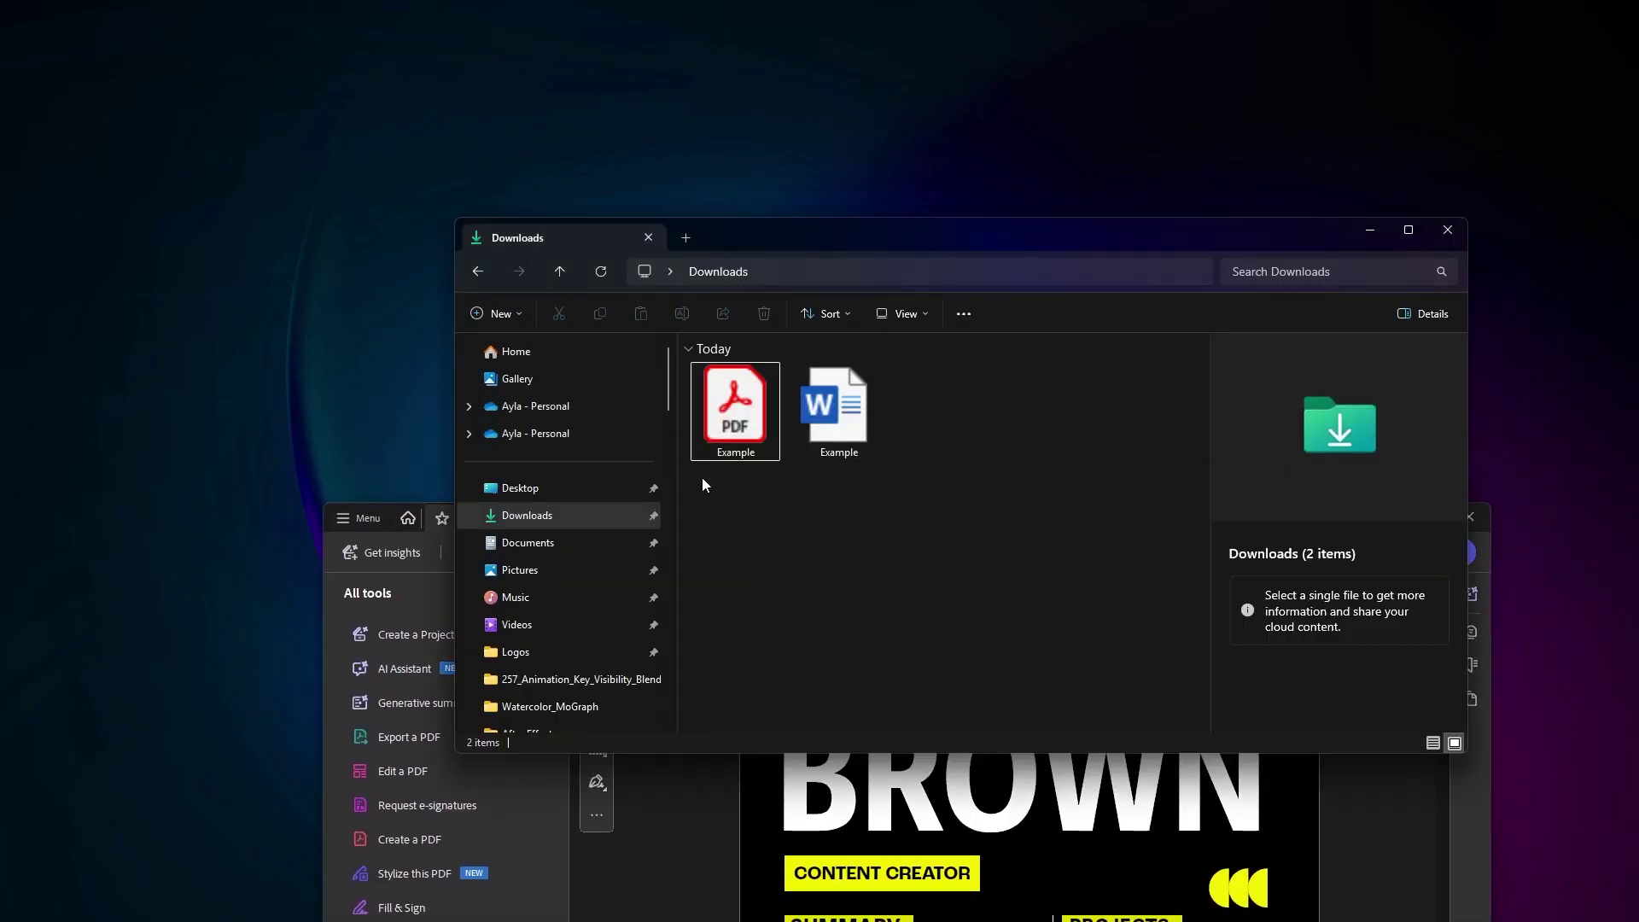
{"action": "double_click", "coordinate": [840, 431]}
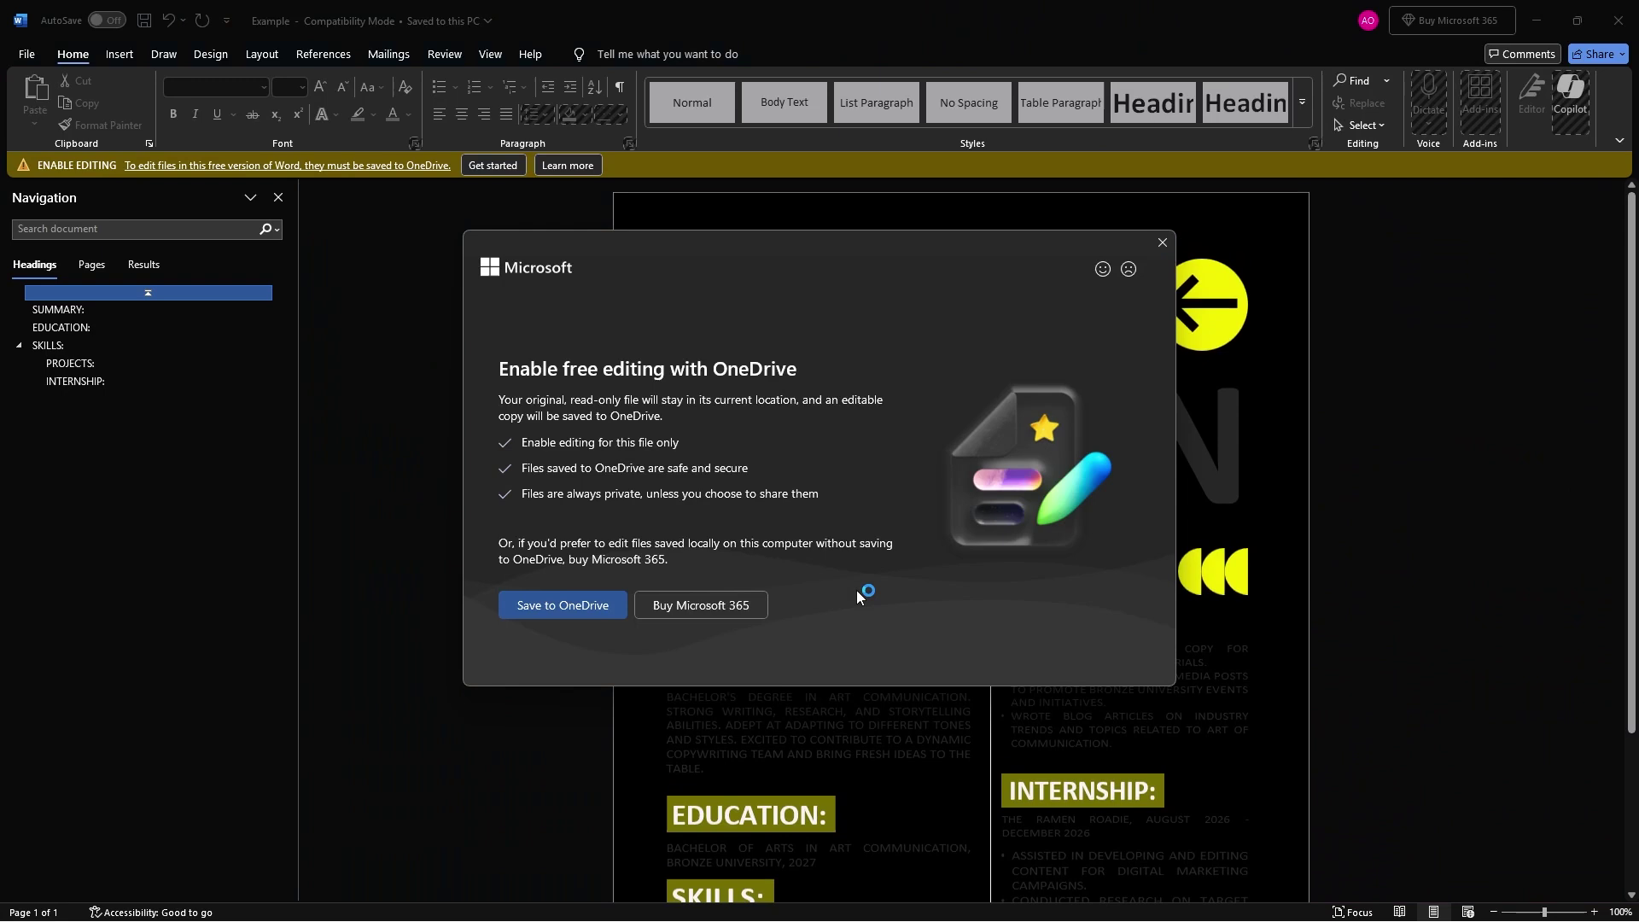
Dismiss the prompt, enable editing, and save a copy named Example to OneDrive Documents
{"action": "left_click", "coordinate": [1161, 242]}
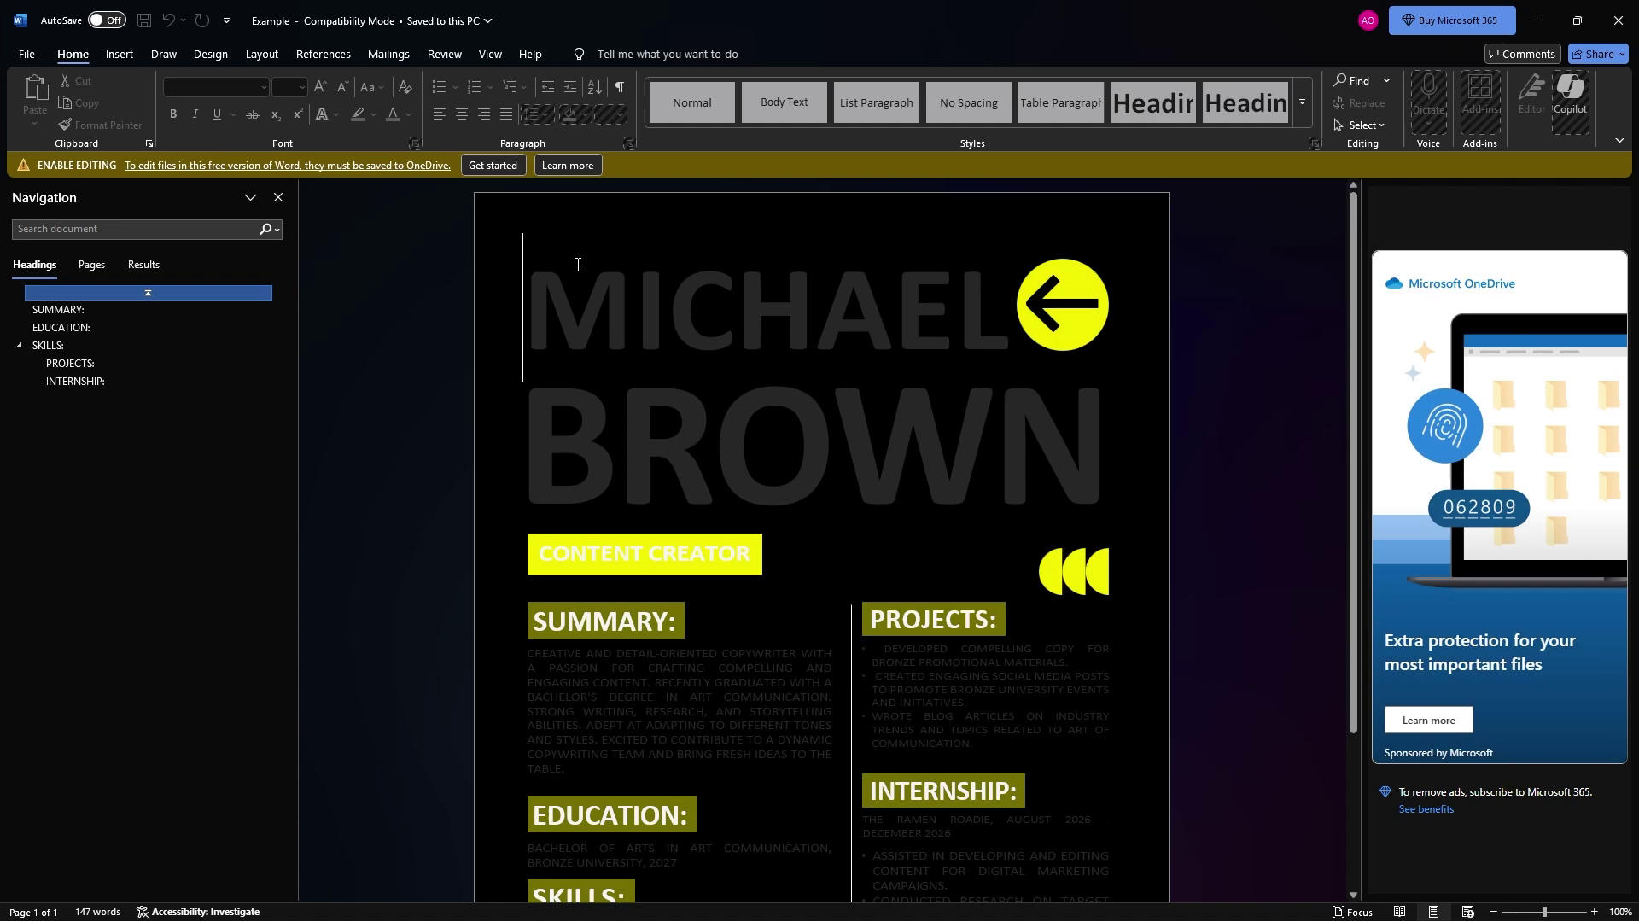
{"action": "left_click", "coordinate": [503, 174]}
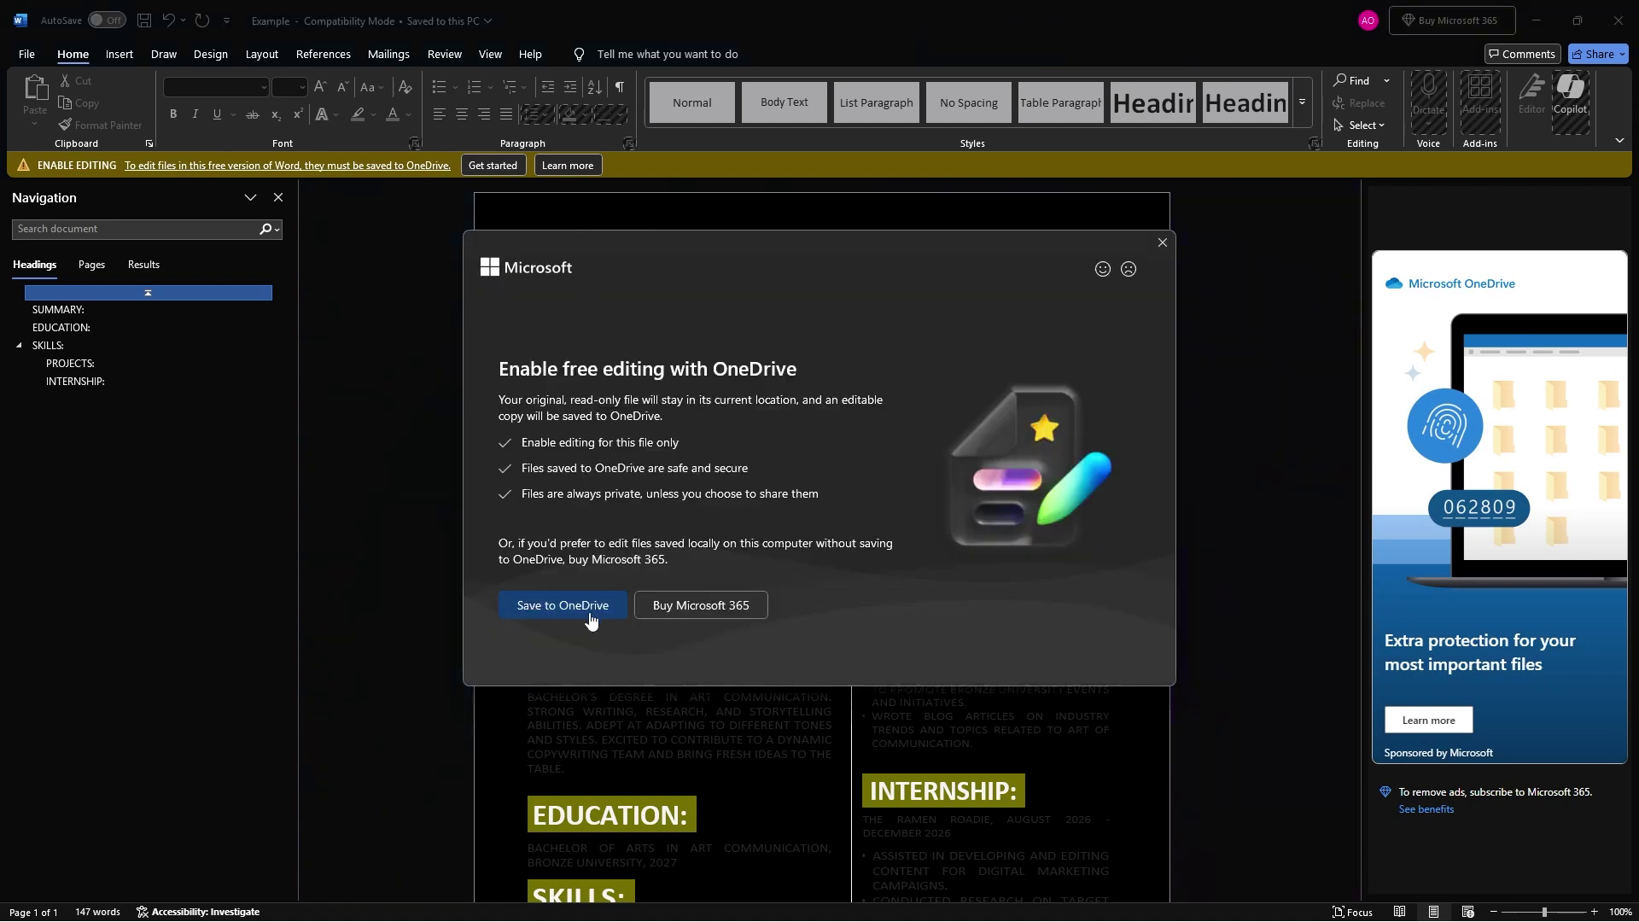
{"action": "left_click", "coordinate": [562, 605]}
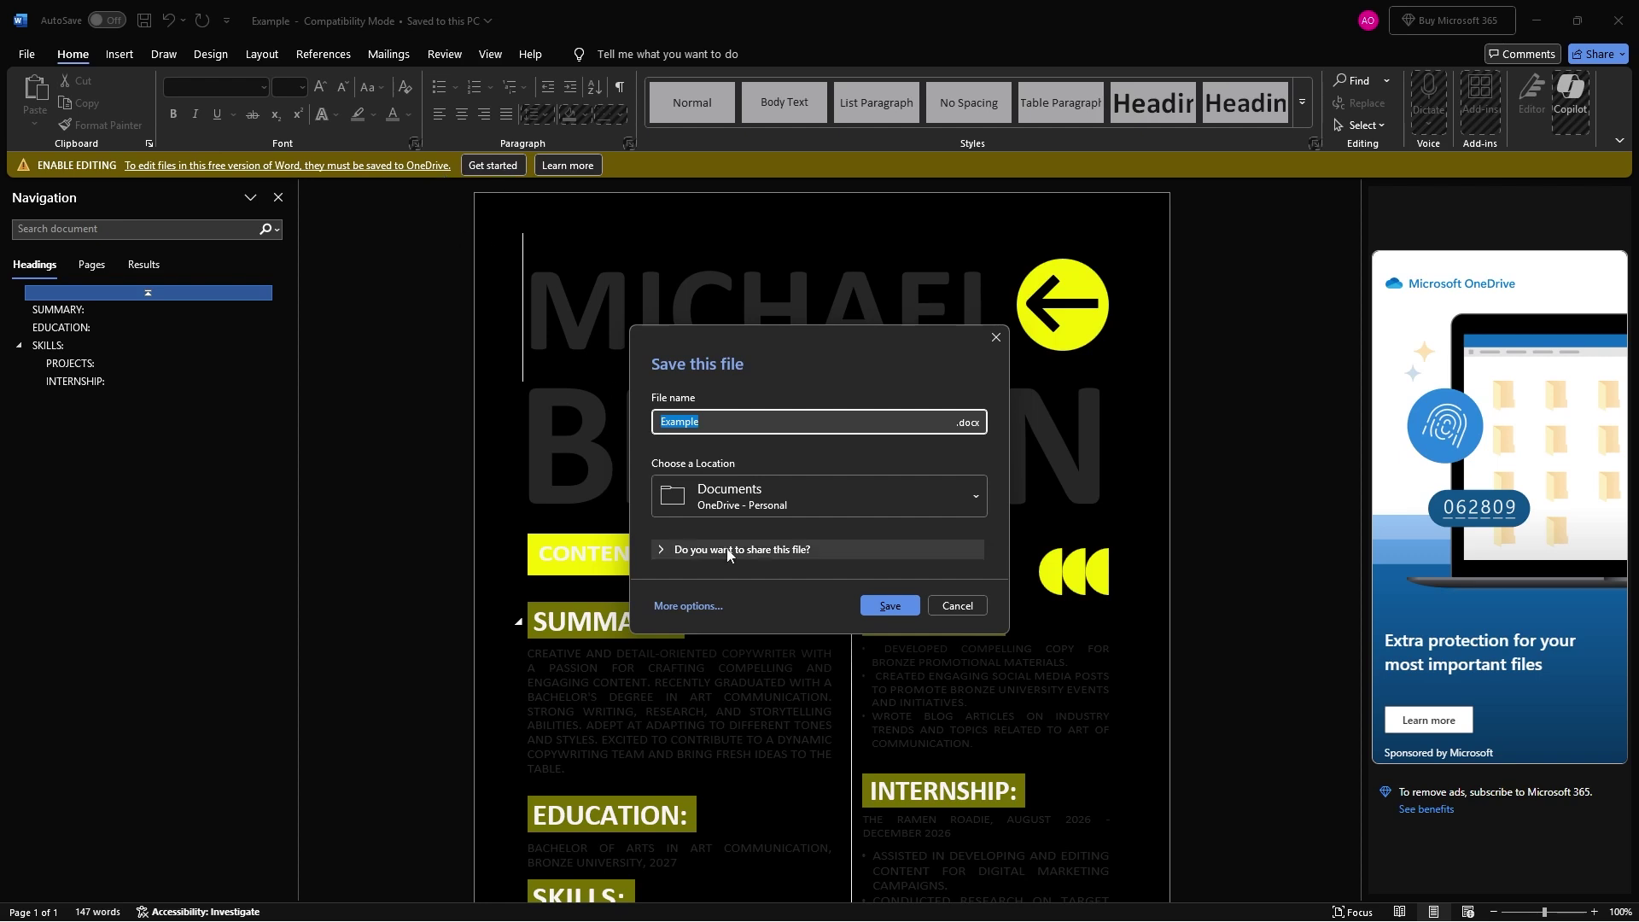
{"action": "left_click", "coordinate": [890, 605]}
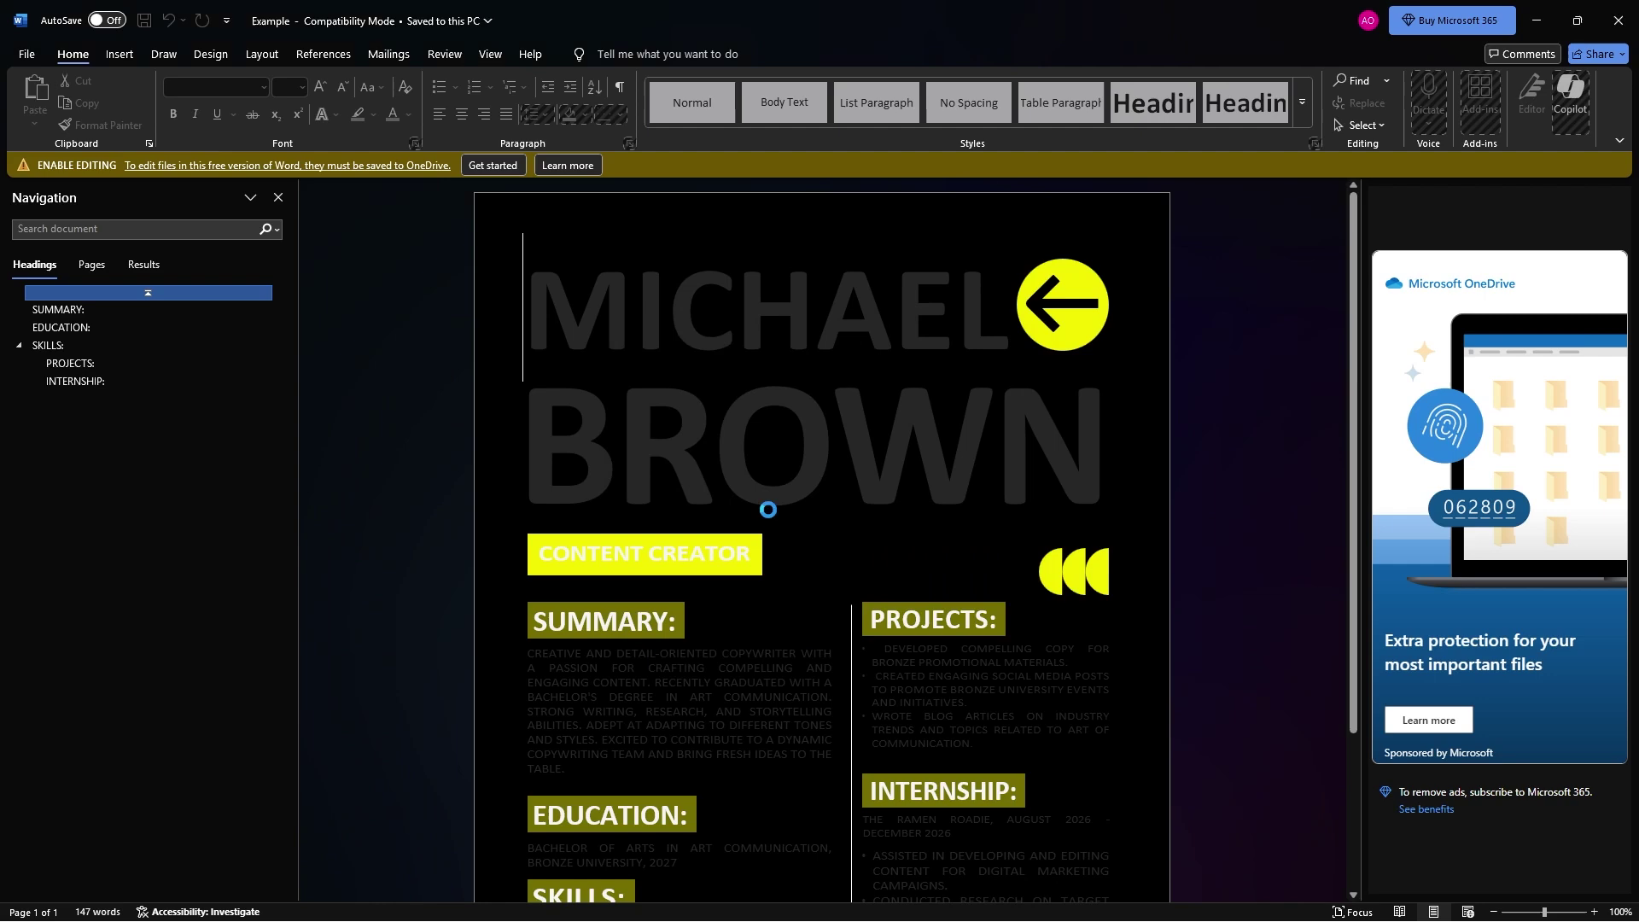
Select Word's name text box, then inspect the name heading in the Acrobat PDF
{"action": "left_click", "coordinate": [750, 458]}
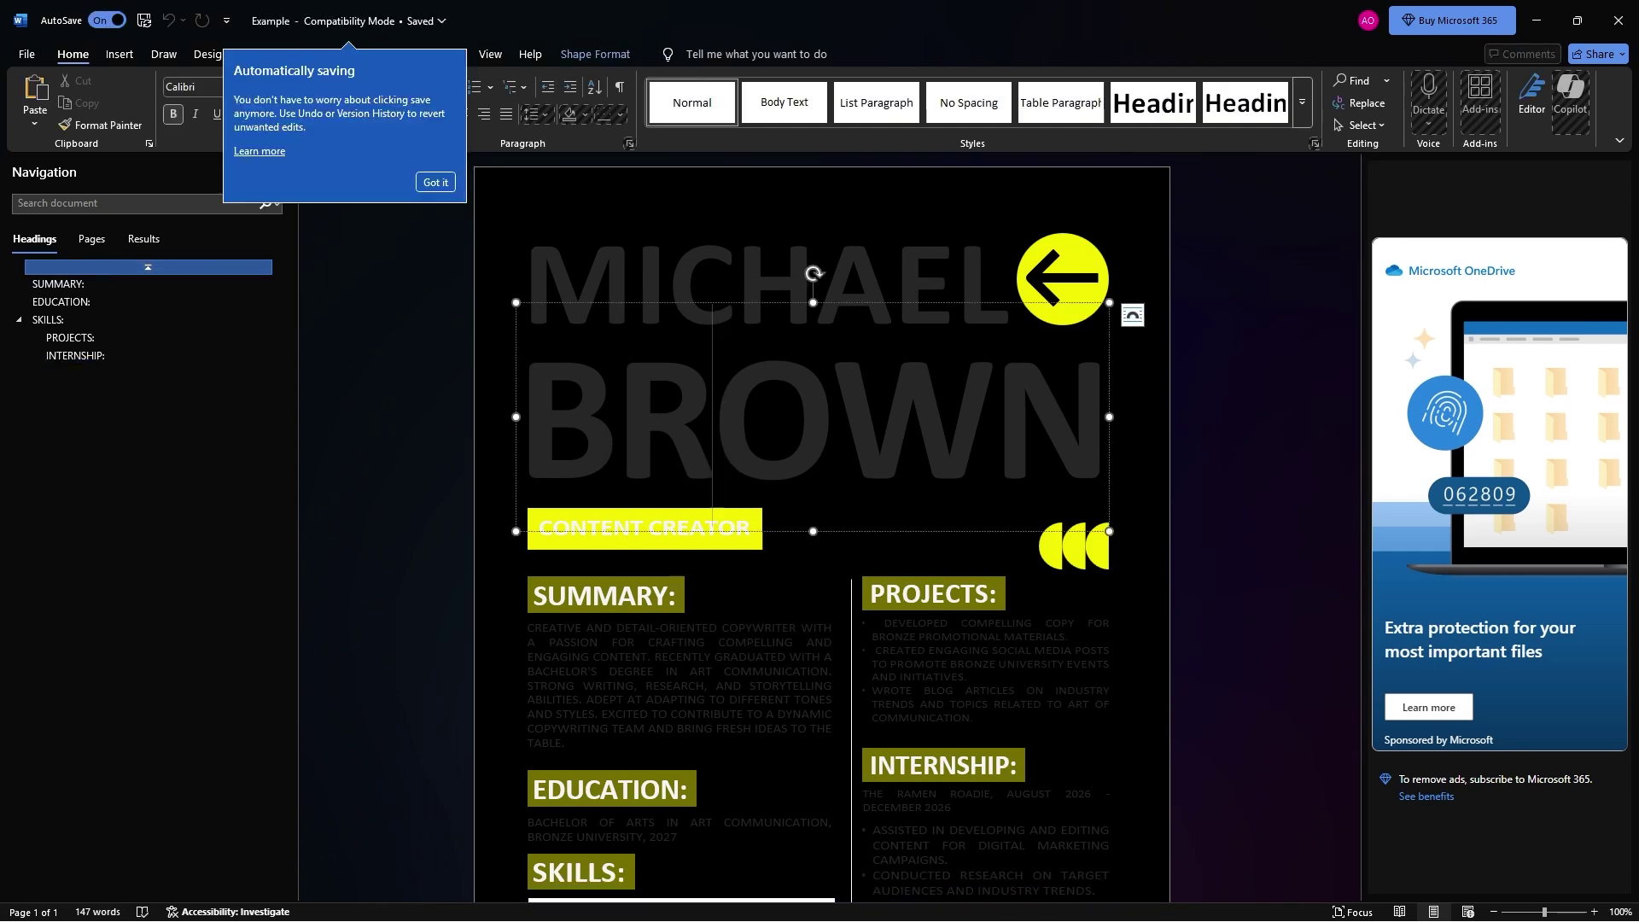
{"action": "left_click_drag", "start_coordinate": [792, 538], "coordinate": [850, 599]}
{"action": "left_click", "coordinate": [238, 280]}
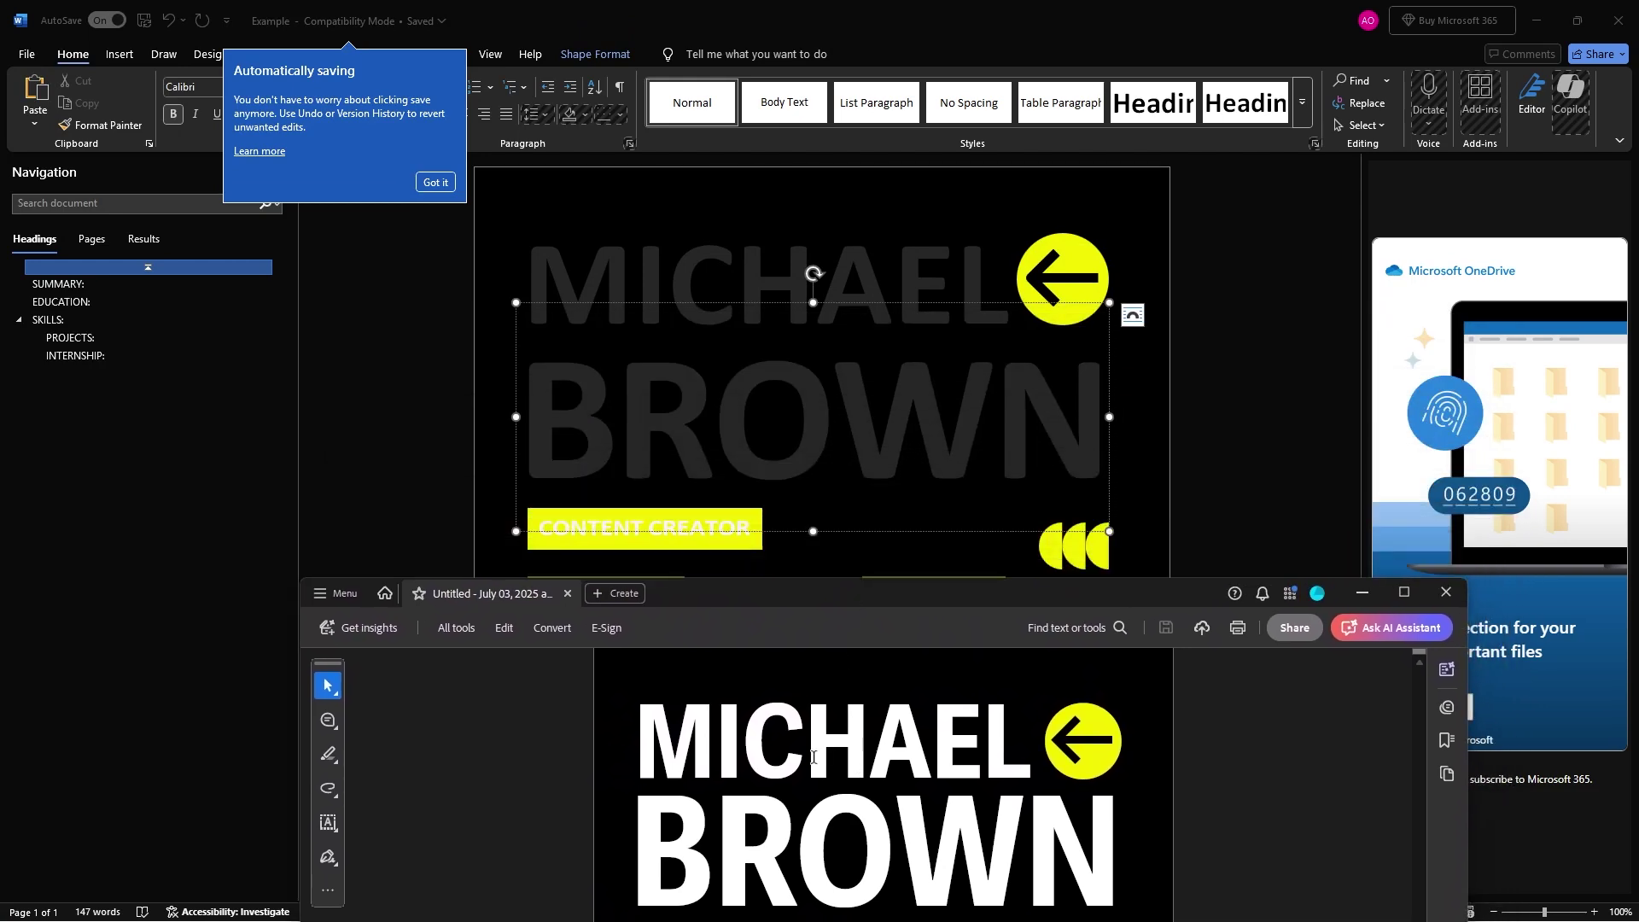
{"action": "left_click_drag", "start_coordinate": [836, 756], "coordinate": [1031, 754]}
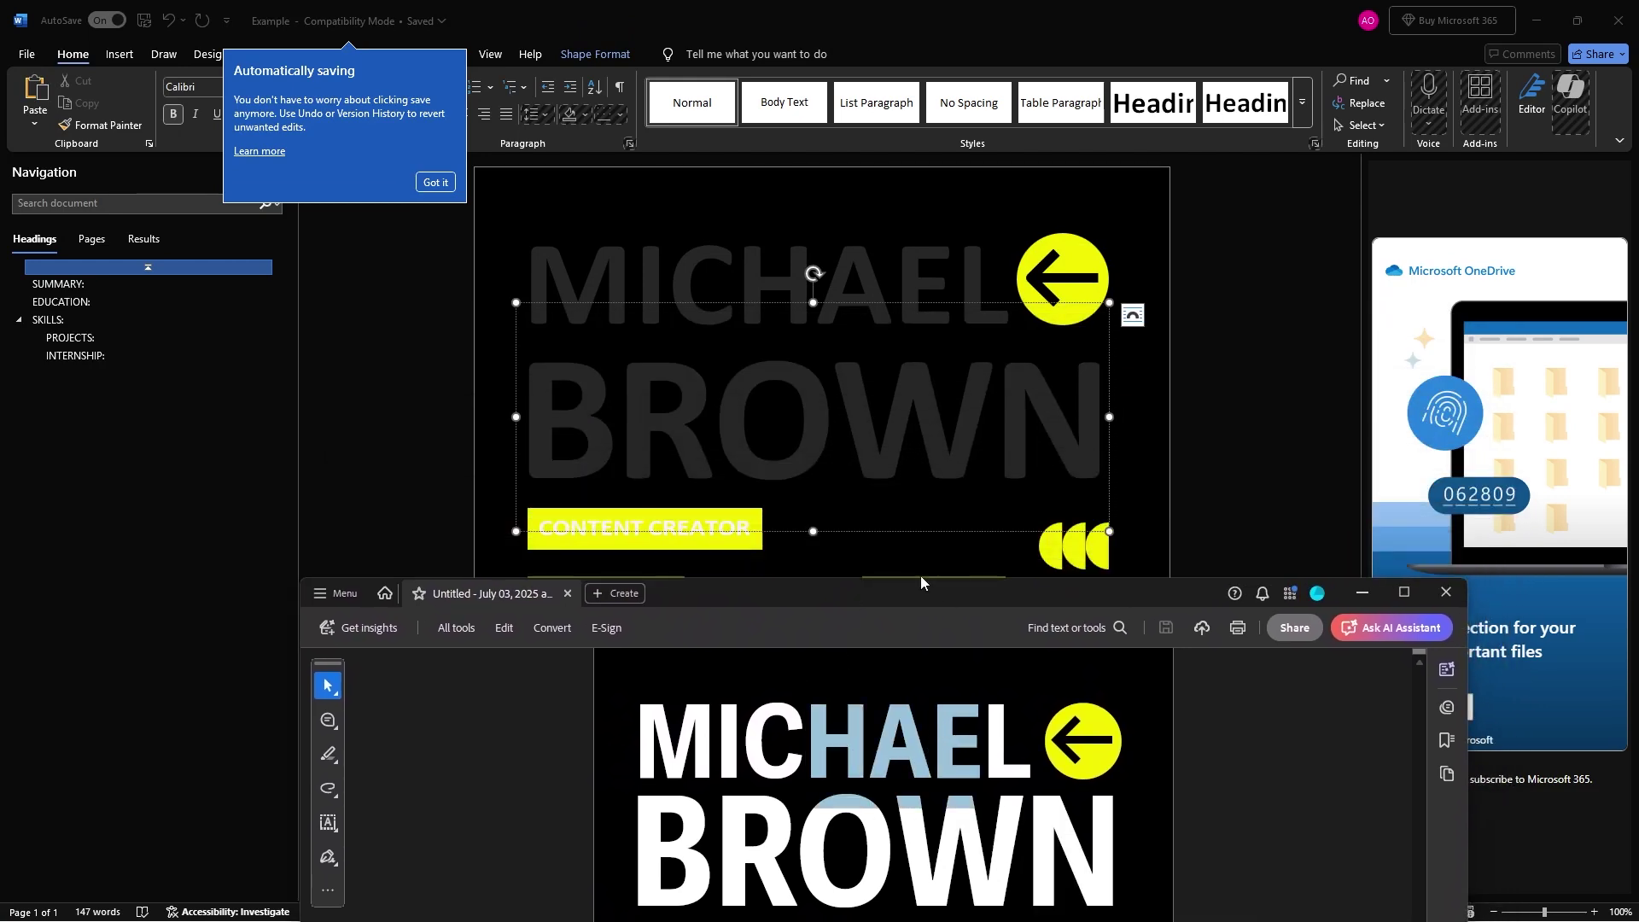
{"action": "left_click_drag", "start_coordinate": [919, 594], "coordinate": [833, 142]}
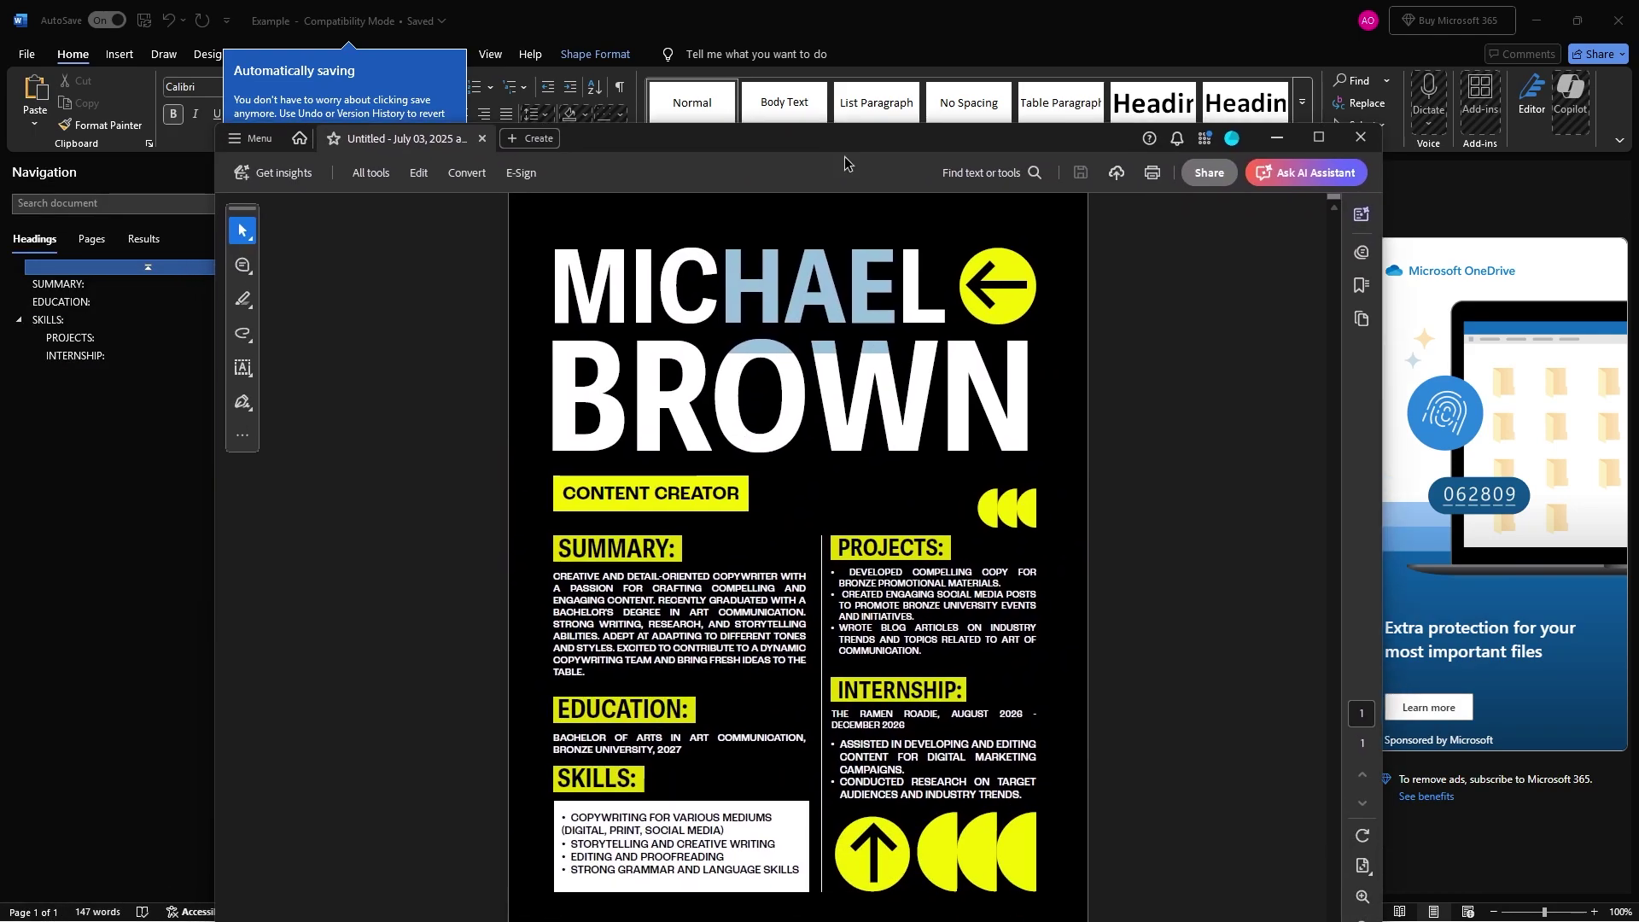
{"action": "key", "text": "alt+Tab"}
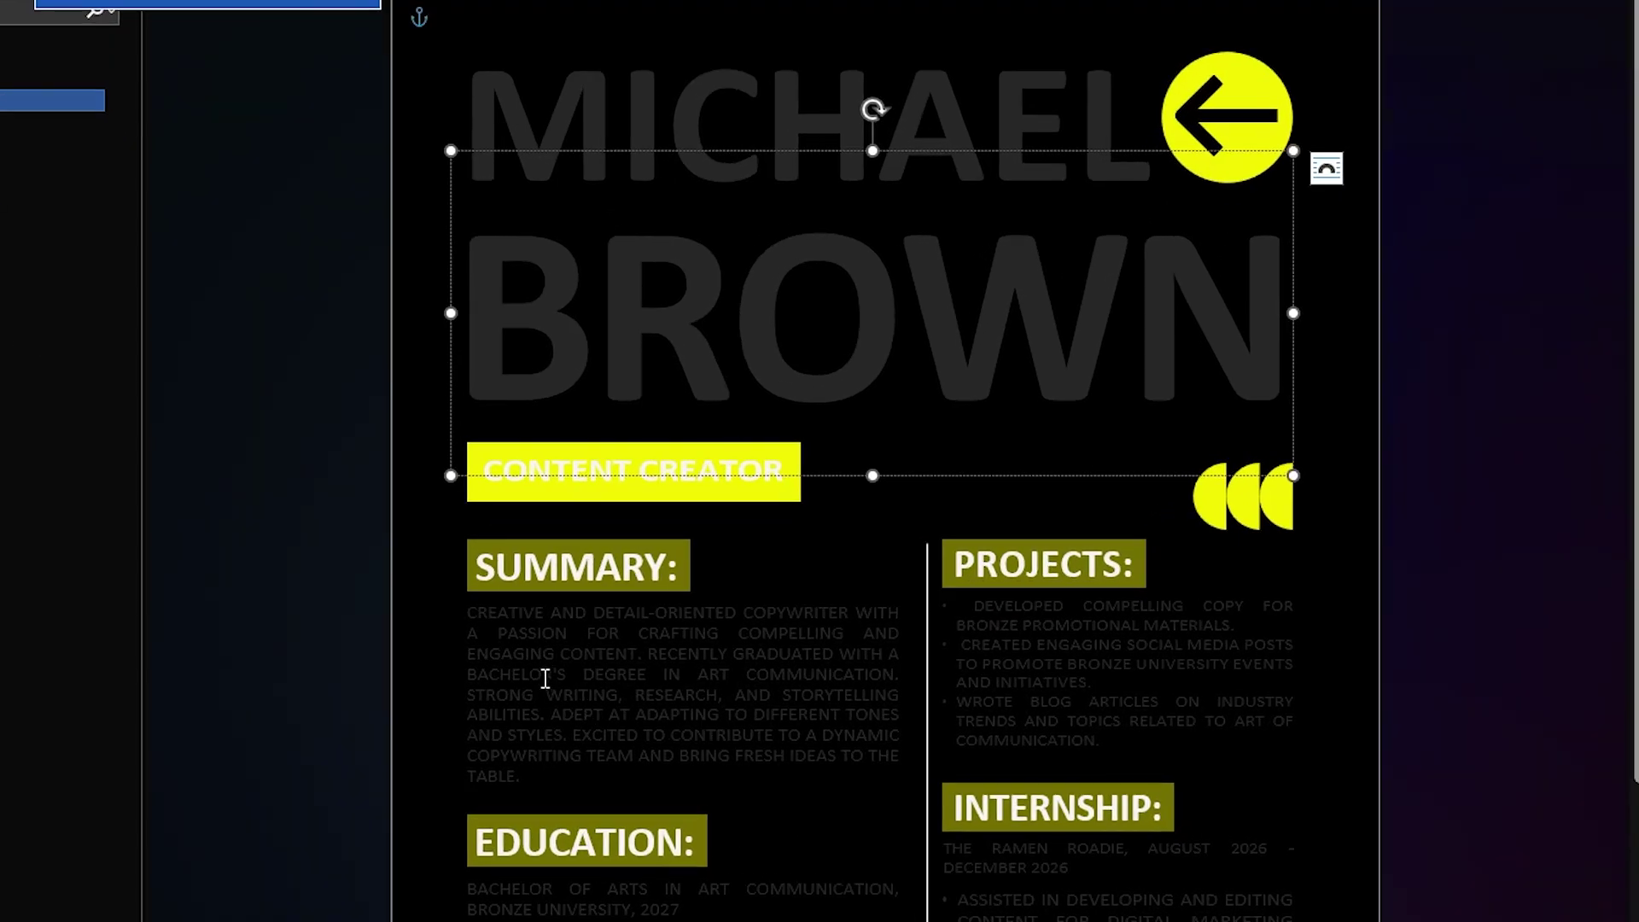
Select the Summary paragraph and then the name heading text box
{"action": "left_click", "coordinate": [543, 675]}
{"action": "left_click_drag", "start_coordinate": [471, 615], "coordinate": [575, 767]}
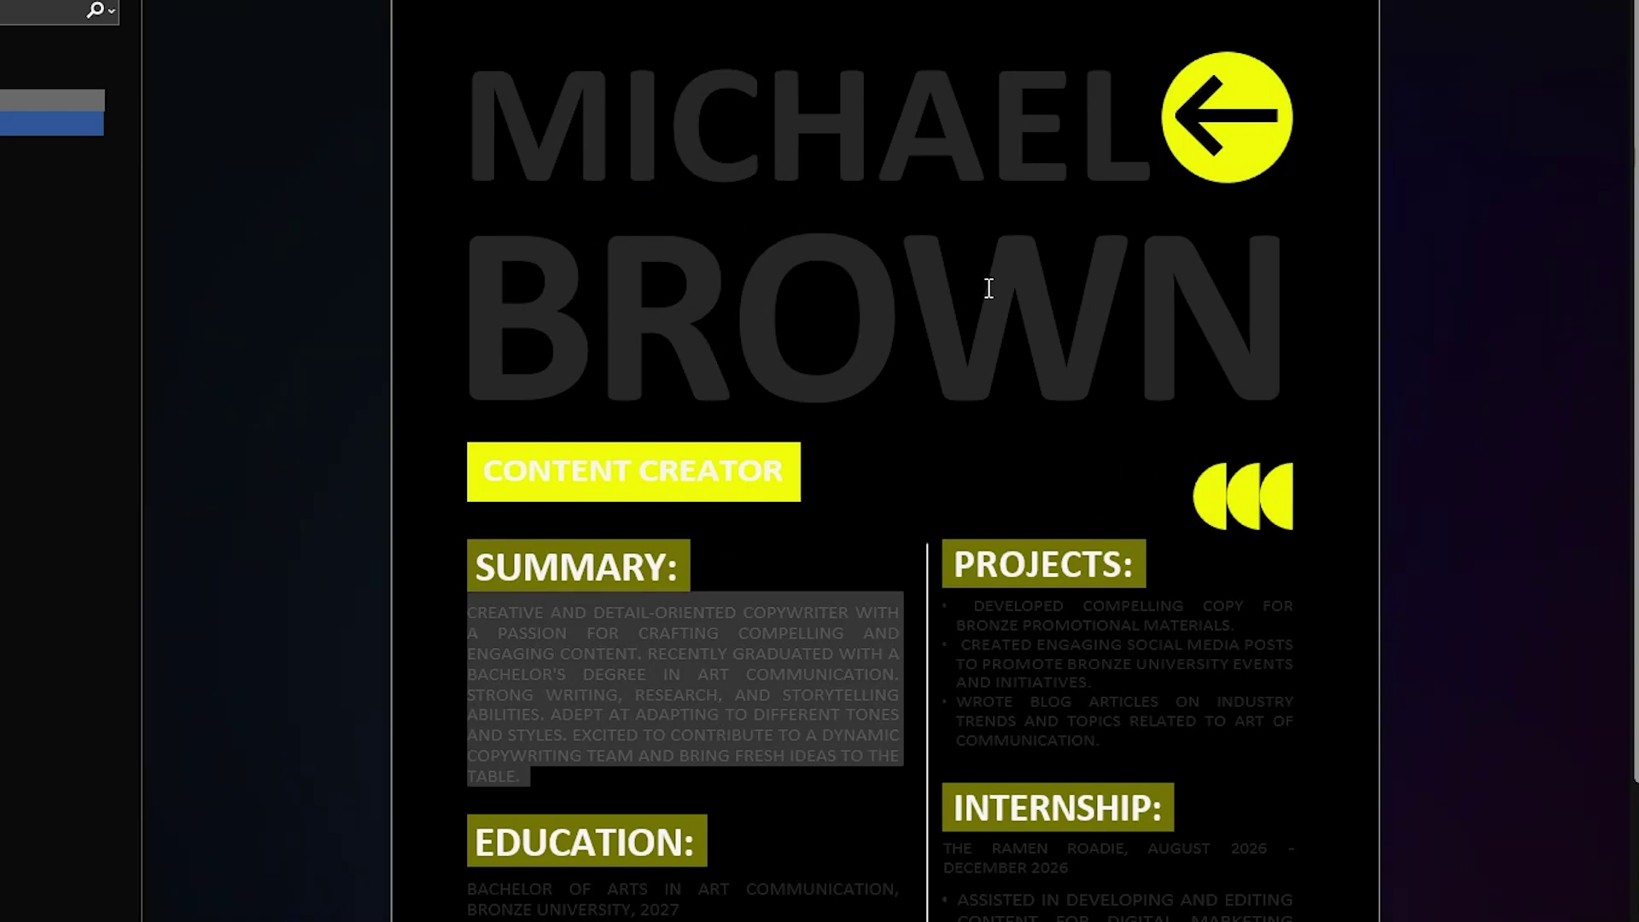
{"action": "left_click", "coordinate": [988, 287]}
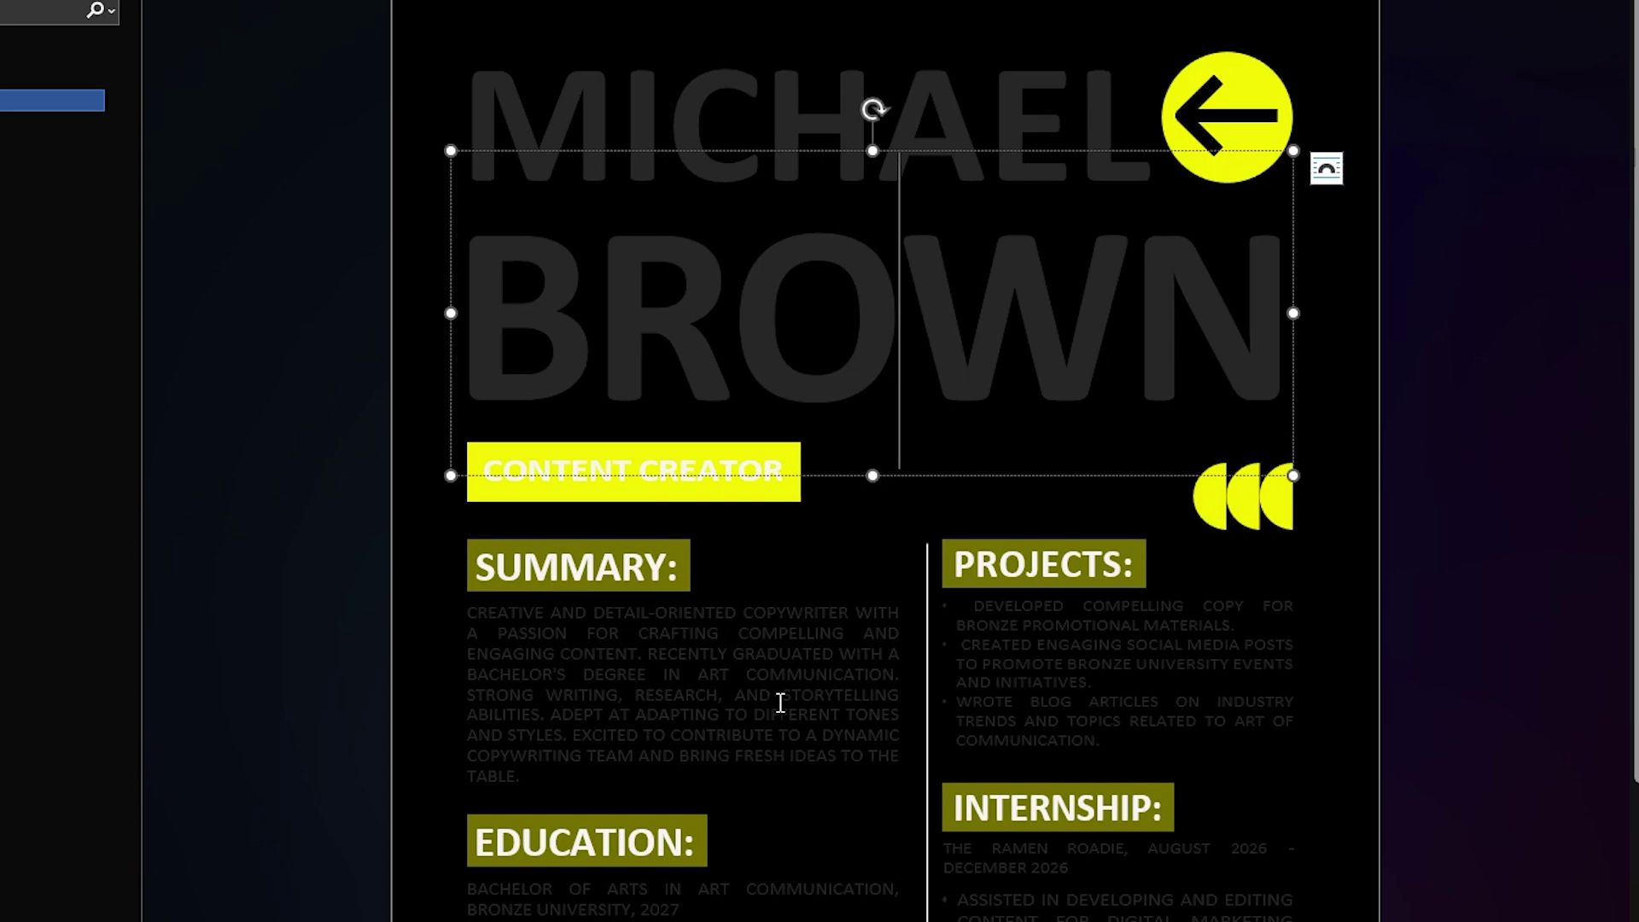
{"action": "left_click", "coordinate": [638, 656]}
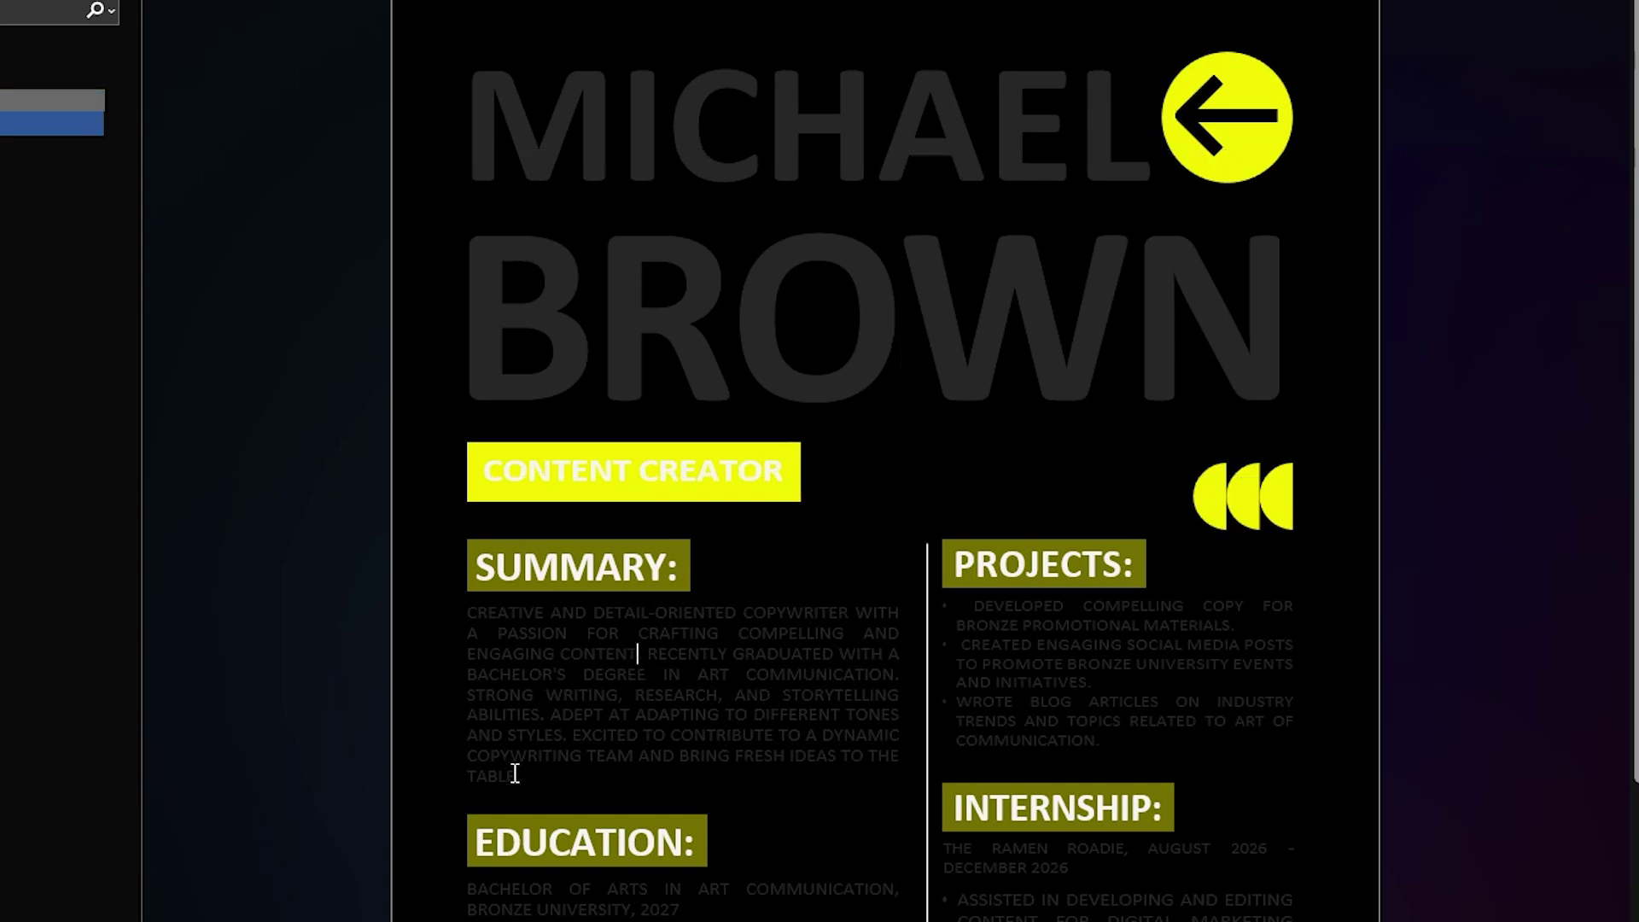
Replace the surname in the name heading with the new surname, fixing a typo
{"action": "left_click", "coordinate": [675, 286]}
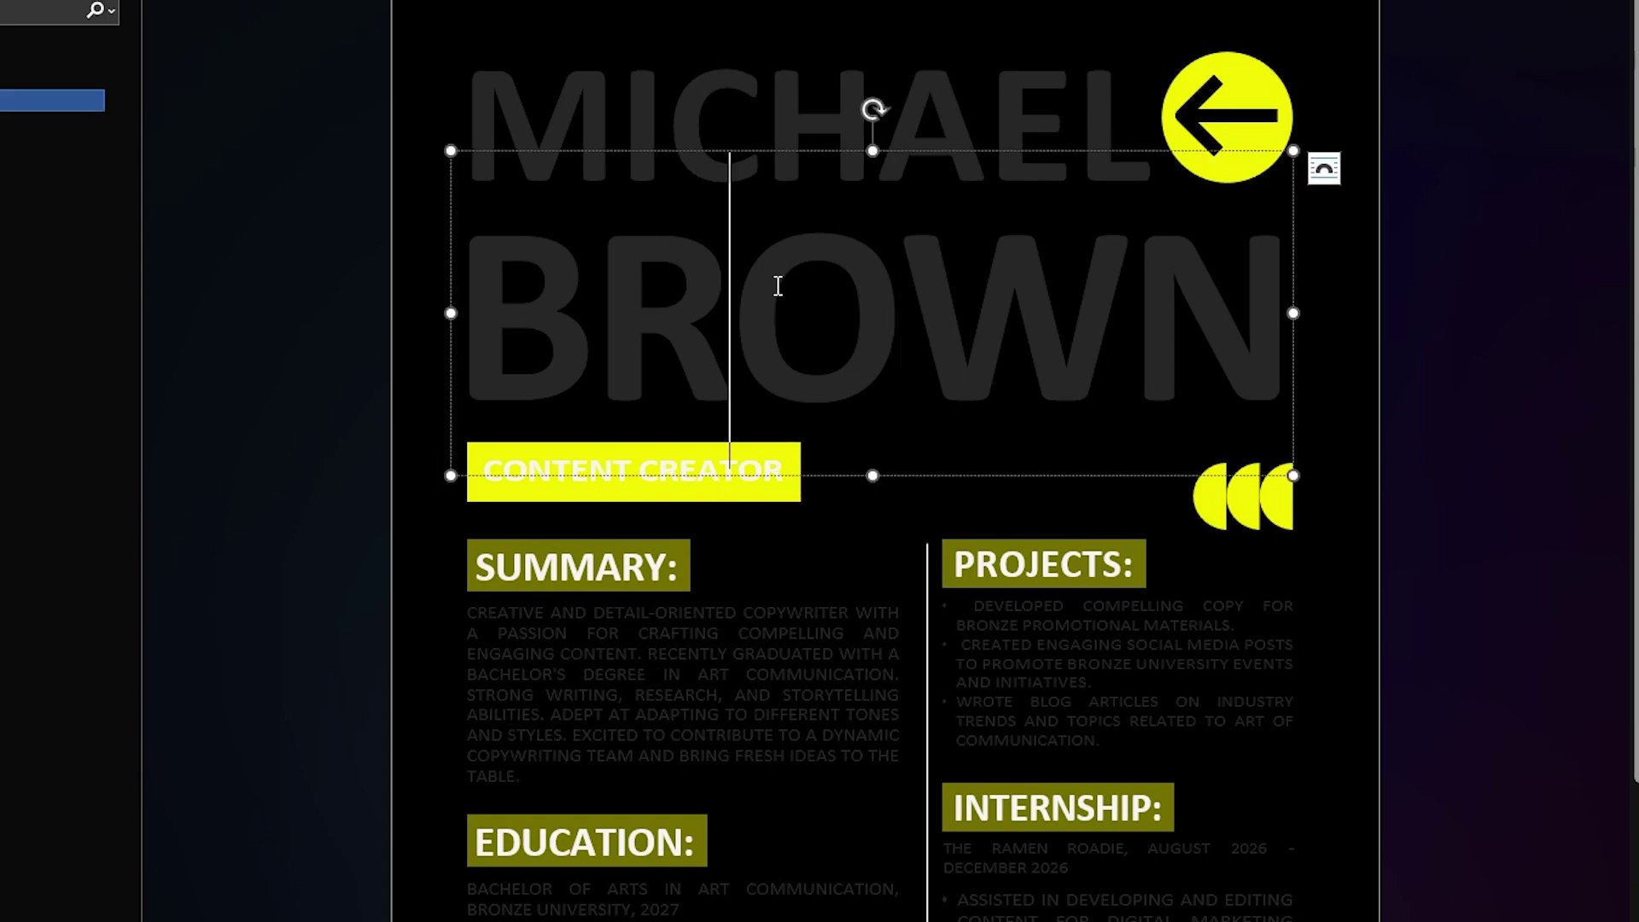
{"action": "left_click", "coordinate": [997, 306]}
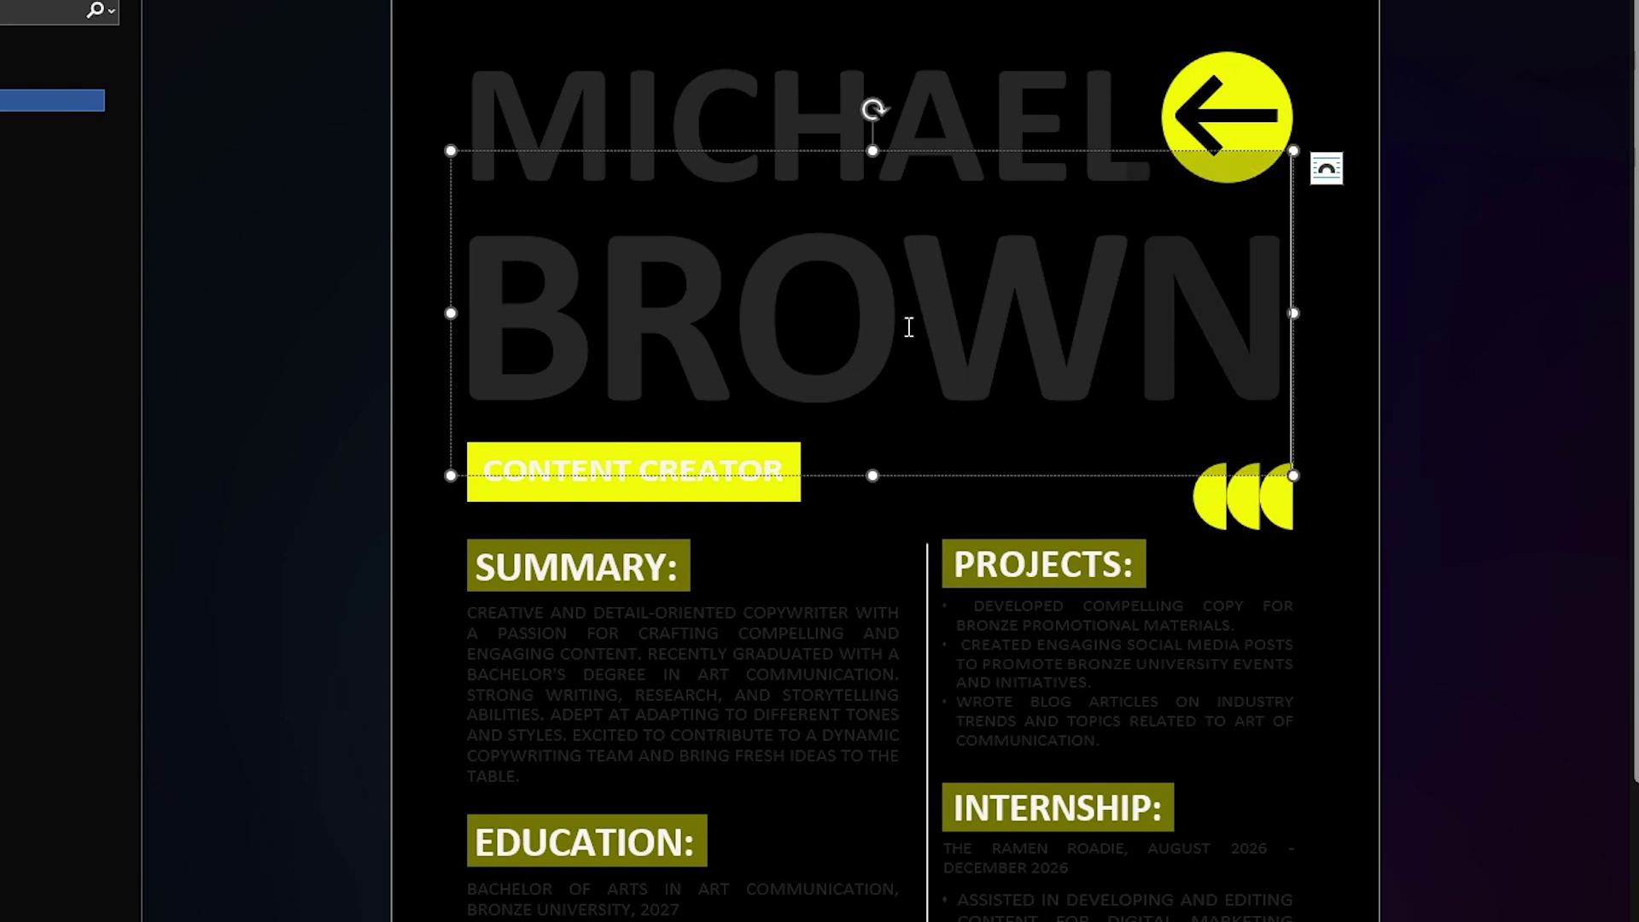
{"action": "type", "text": "SMITY"}
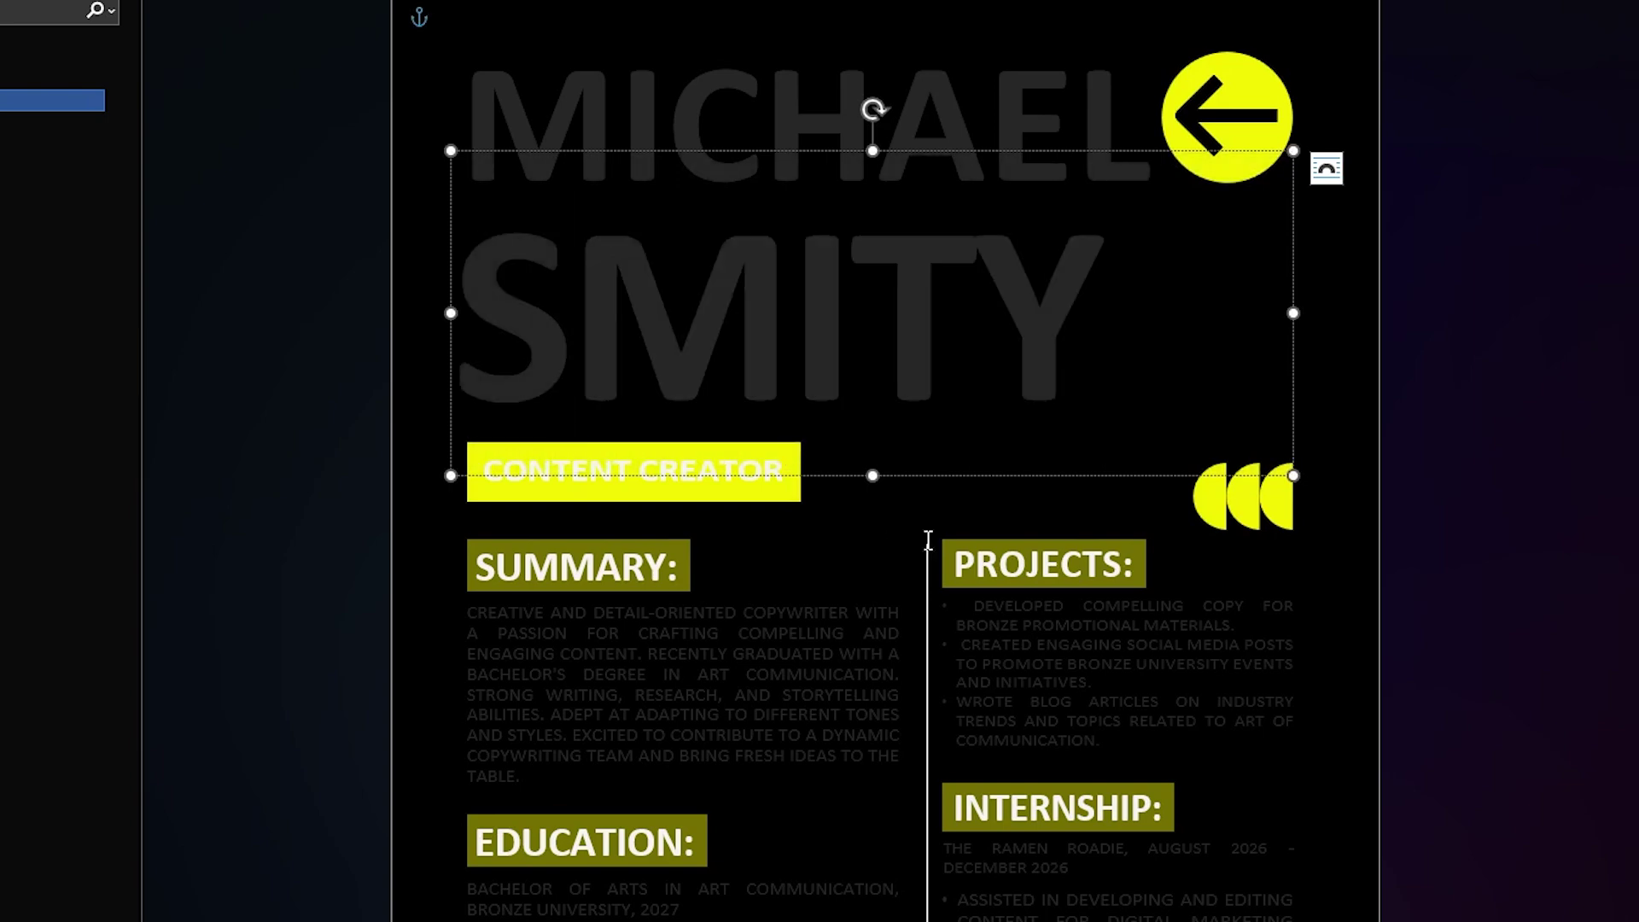
{"action": "key", "text": "BackSpace"}
{"action": "key", "text": "BackSpace"}
{"action": "type", "text": "TH"}
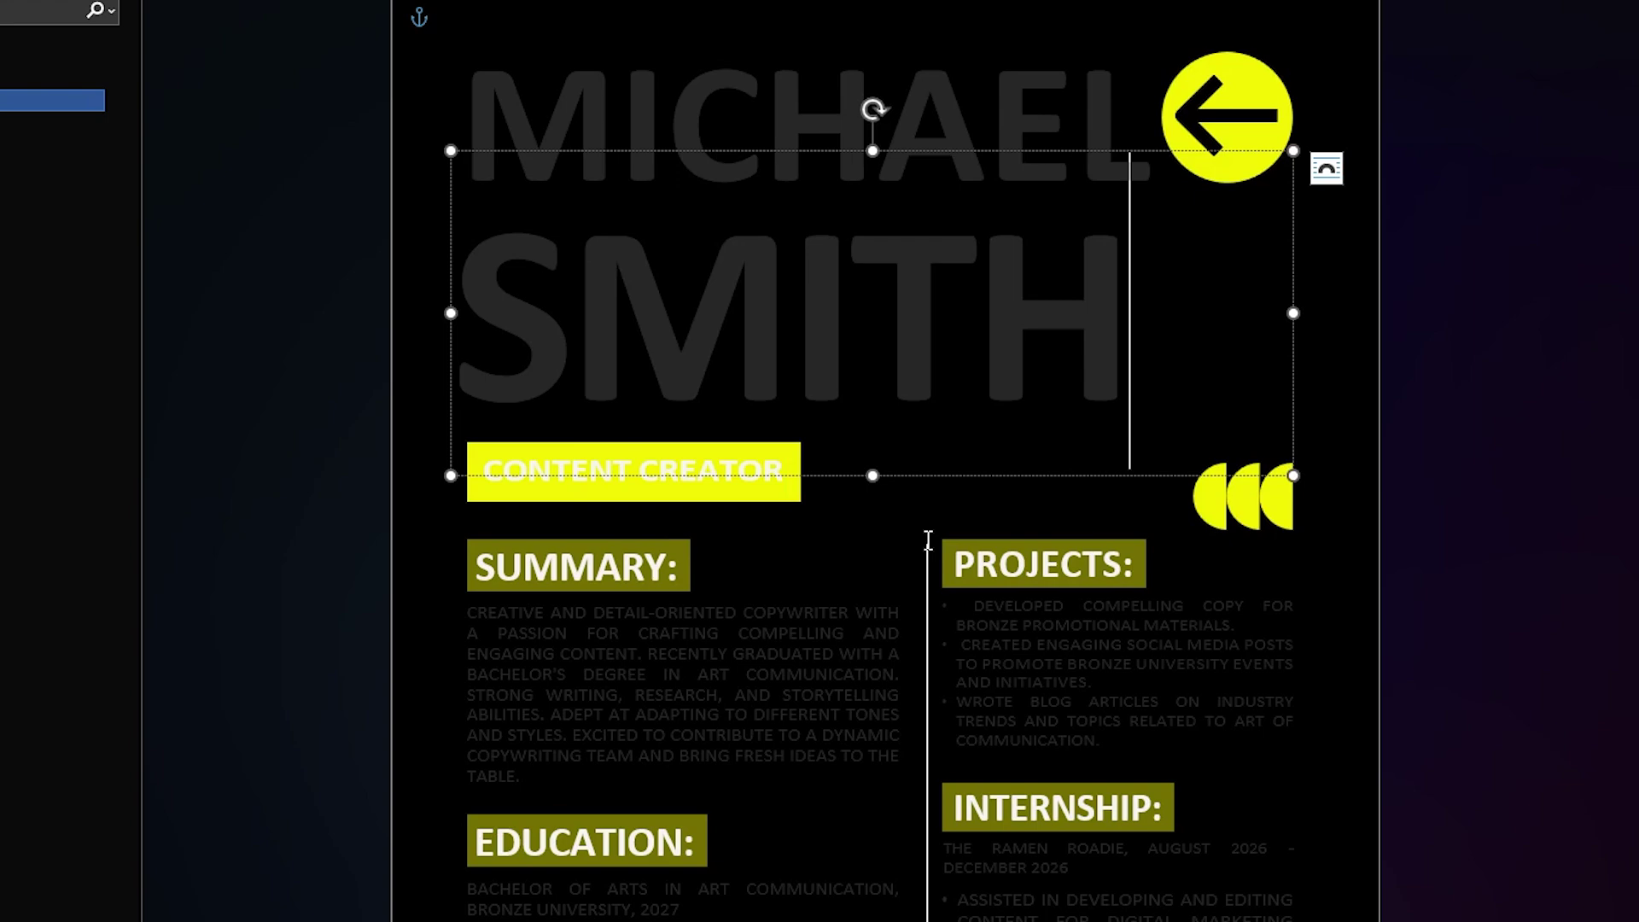
Replace the first name in the heading with the new first name, deleting leftover letters
{"action": "left_click", "coordinate": [1082, 117]}
{"action": "mouse_move", "coordinate": [1116, 143]}
{"action": "left_mouse_down"}
{"action": "mouse_move", "coordinate": [479, 146]}
{"action": "mouse_move", "coordinate": [1112, 132]}
{"action": "left_mouse_up"}
{"action": "left_click", "coordinate": [493, 152]}
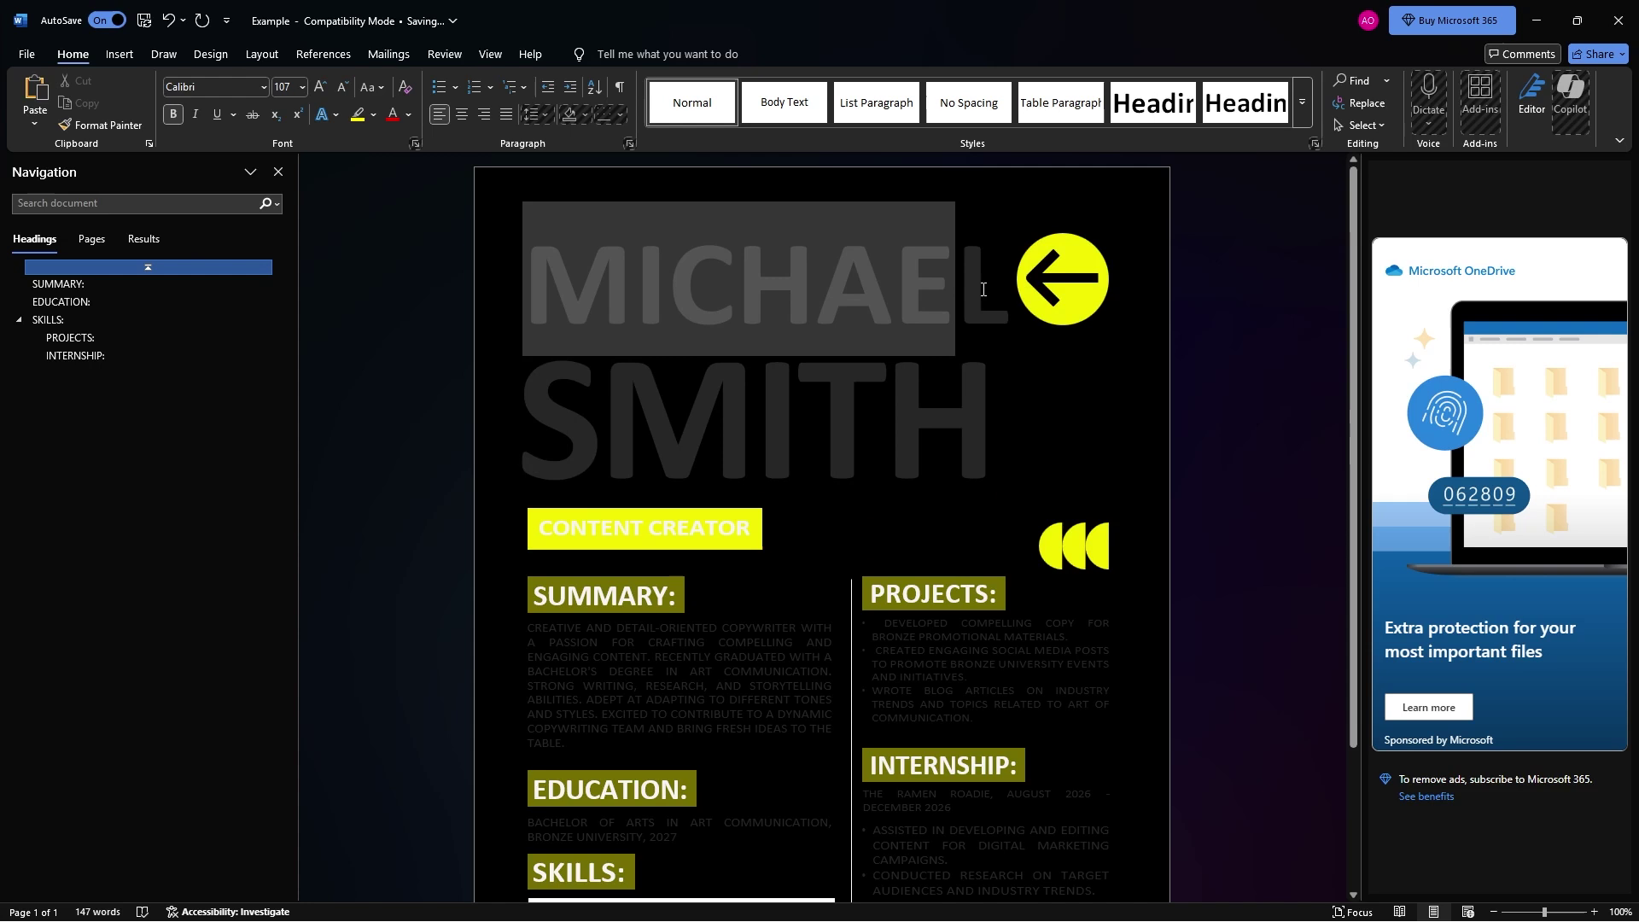
{"action": "type", "text": "JaneL"}
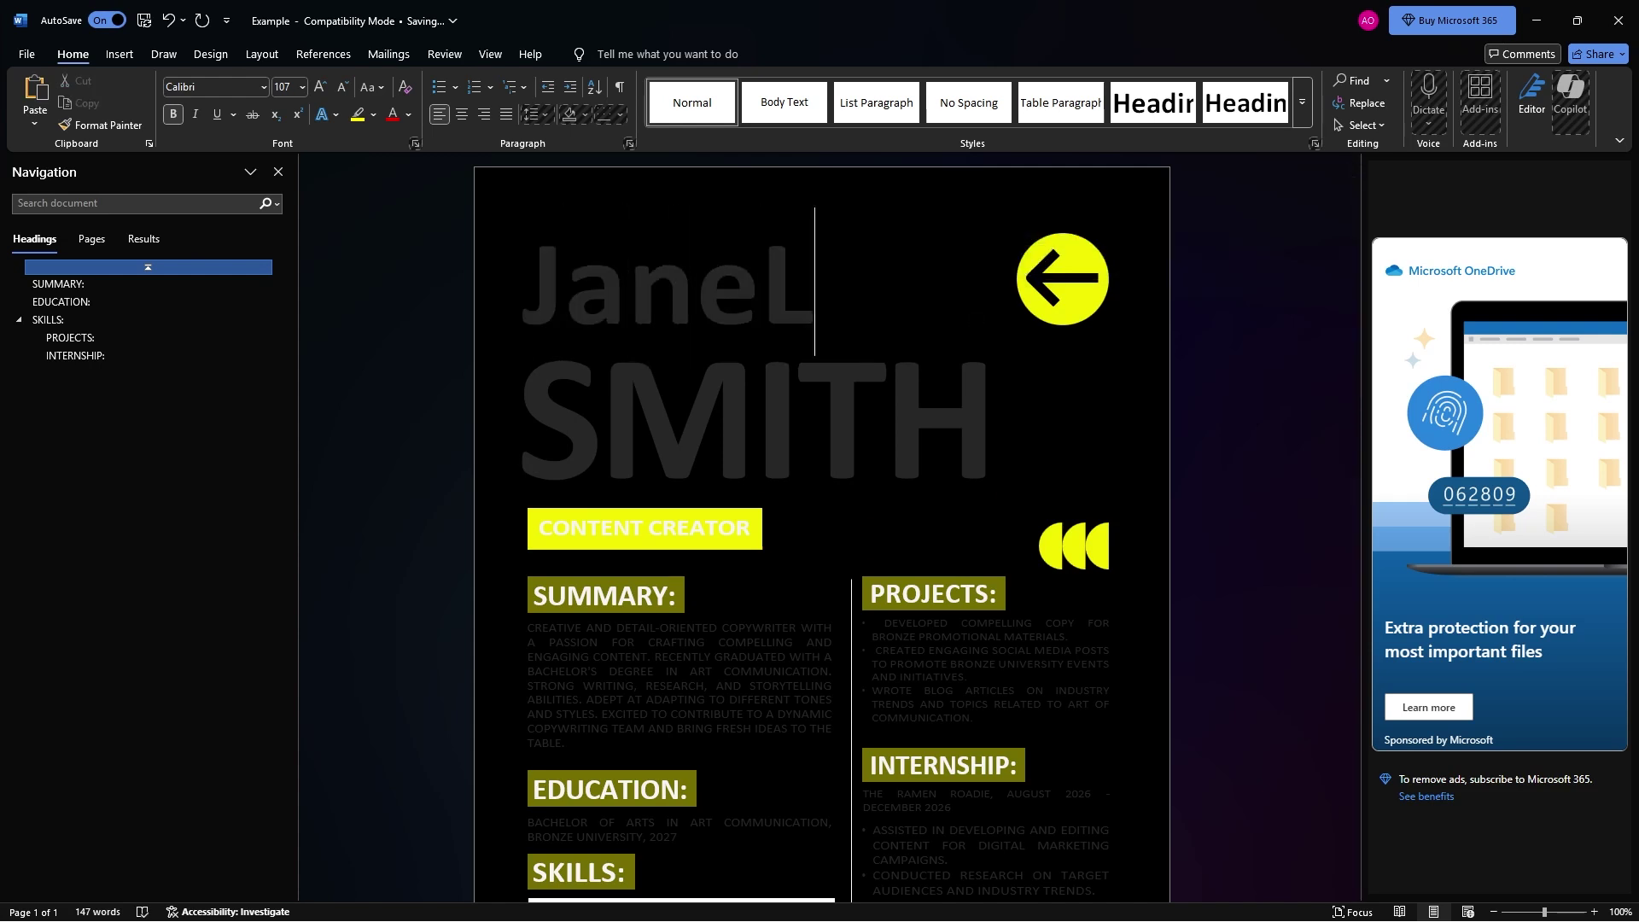
{"action": "key", "text": "Delete"}
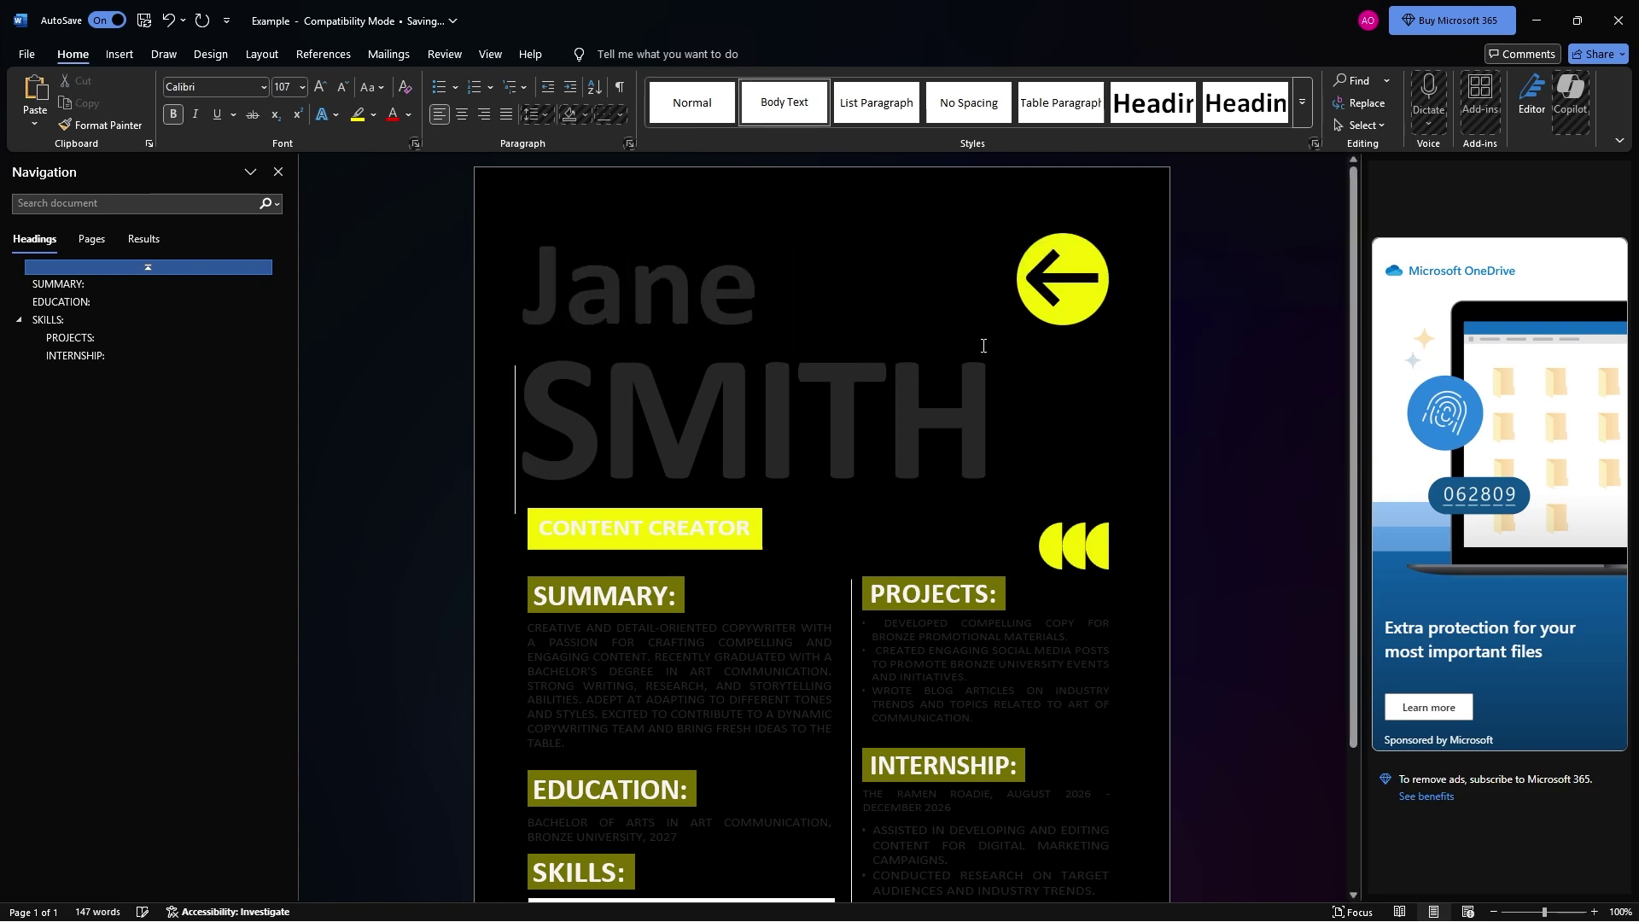
Export the edited resume as a PDF named Example2 in the Downloads folder
{"action": "left_click", "coordinate": [26, 55]}
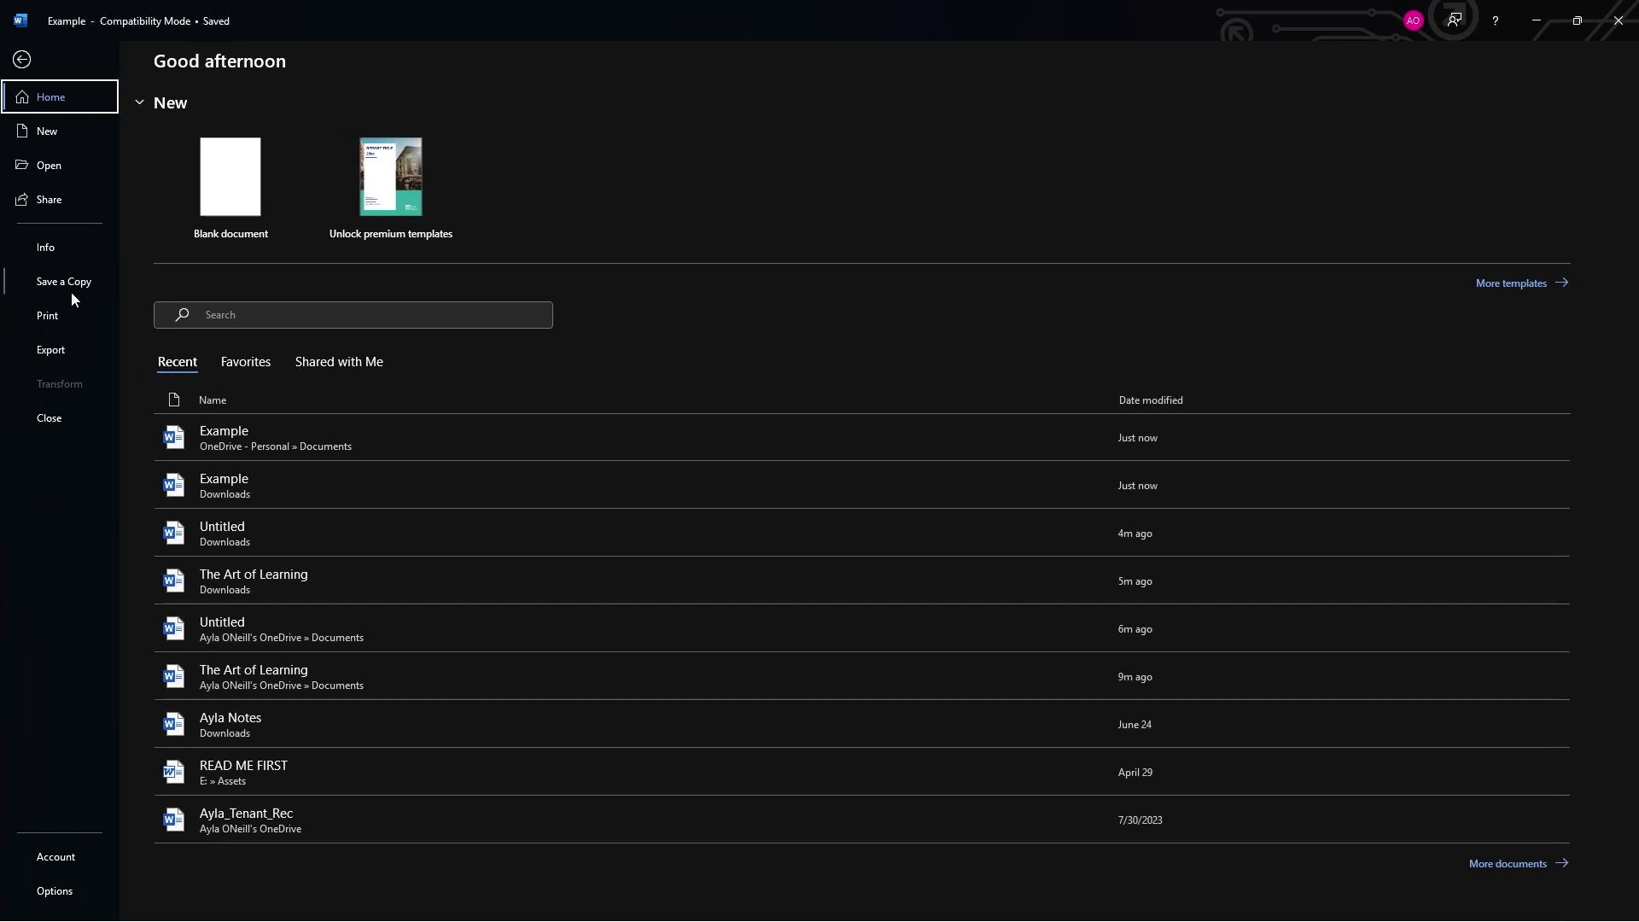
{"action": "left_click", "coordinate": [55, 349]}
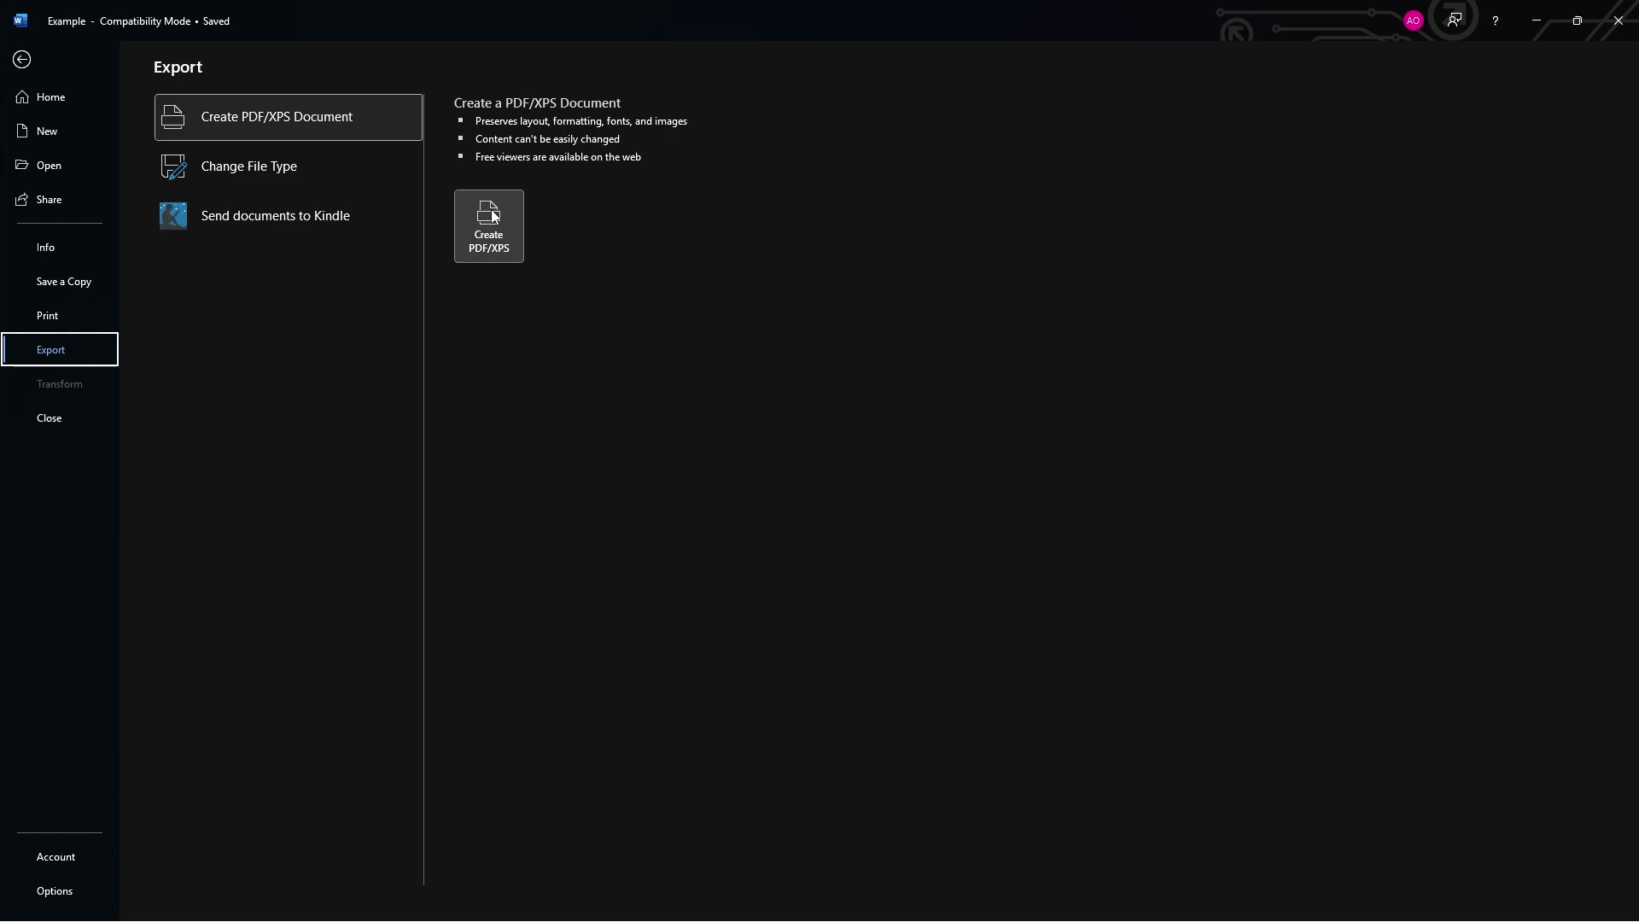
{"action": "left_click", "coordinate": [494, 216]}
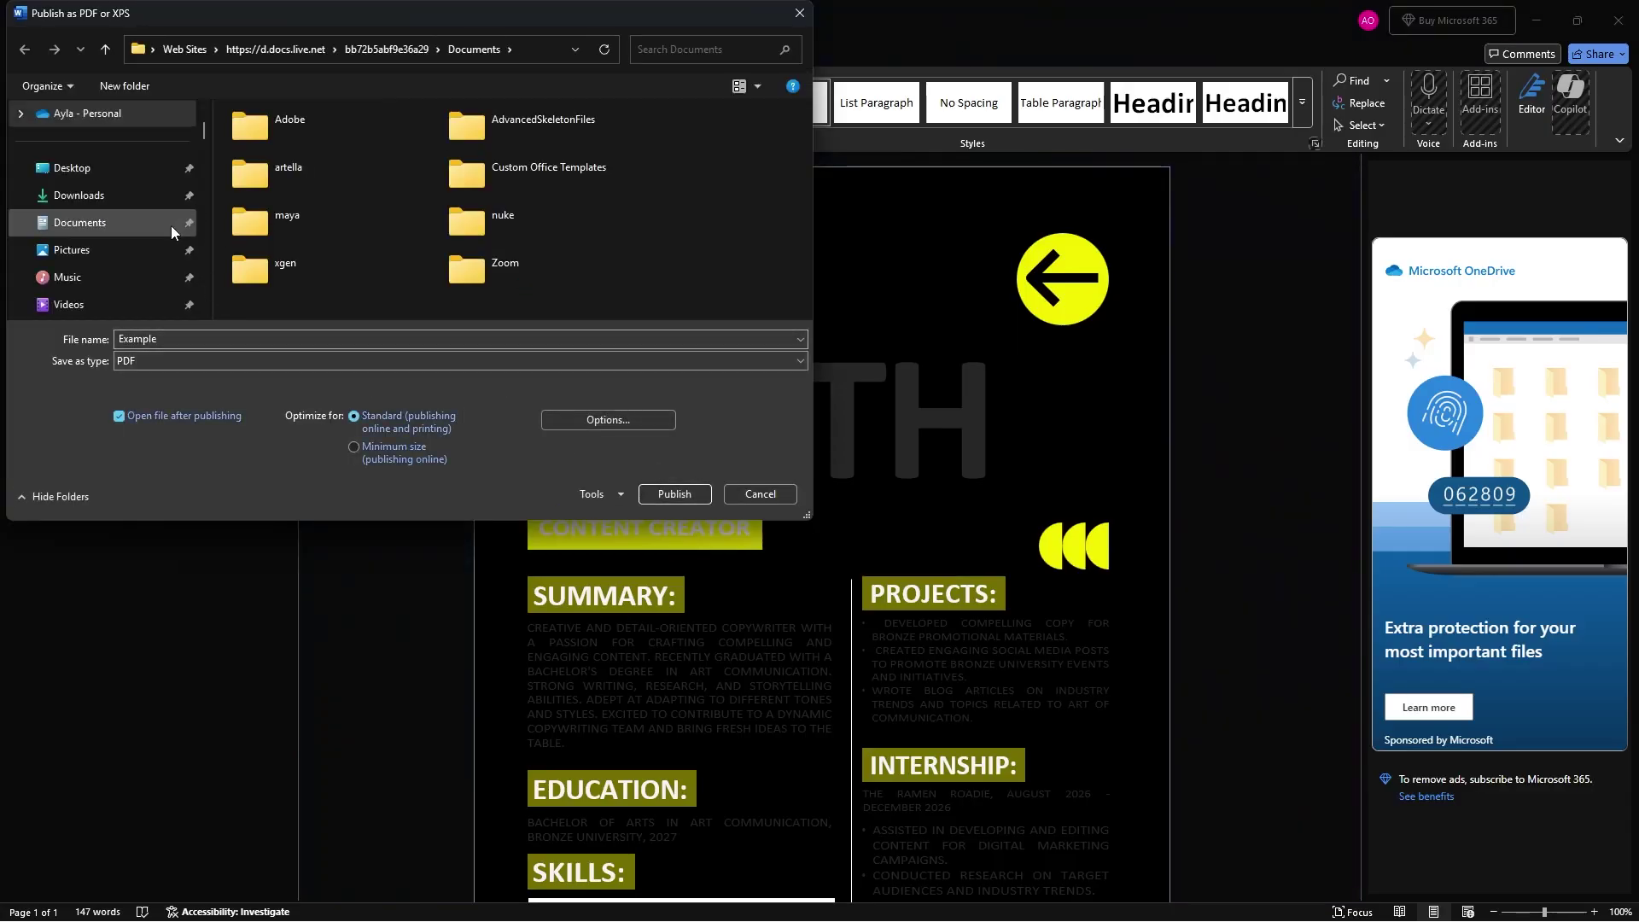
{"action": "left_click", "coordinate": [100, 196]}
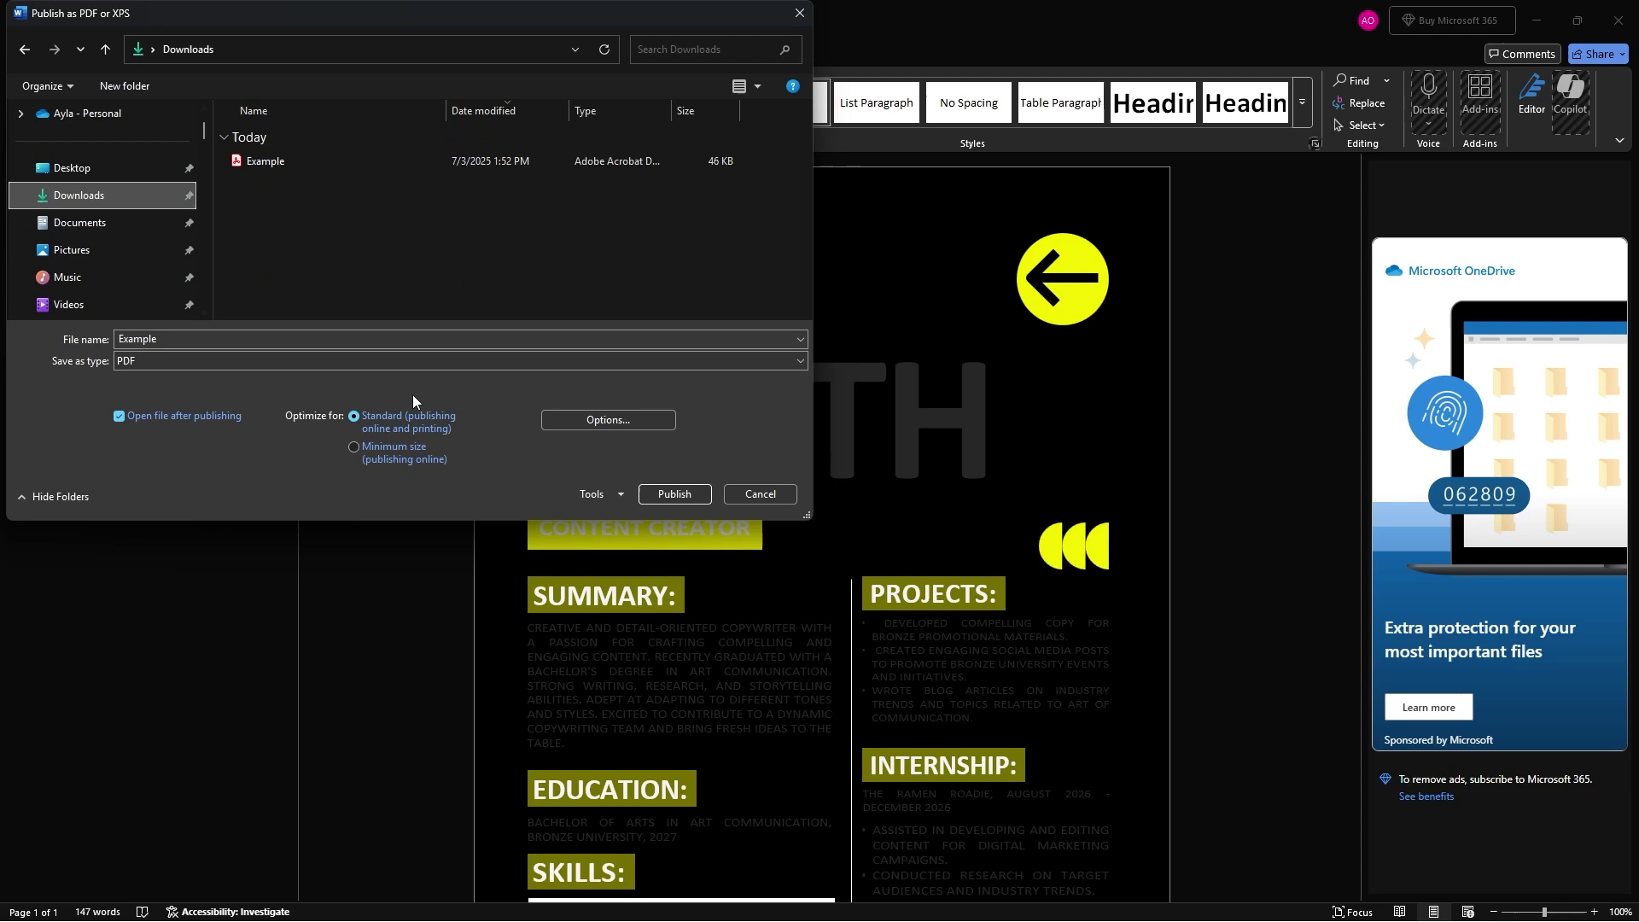
{"action": "left_click", "coordinate": [217, 339]}
{"action": "left_click", "coordinate": [226, 338]}
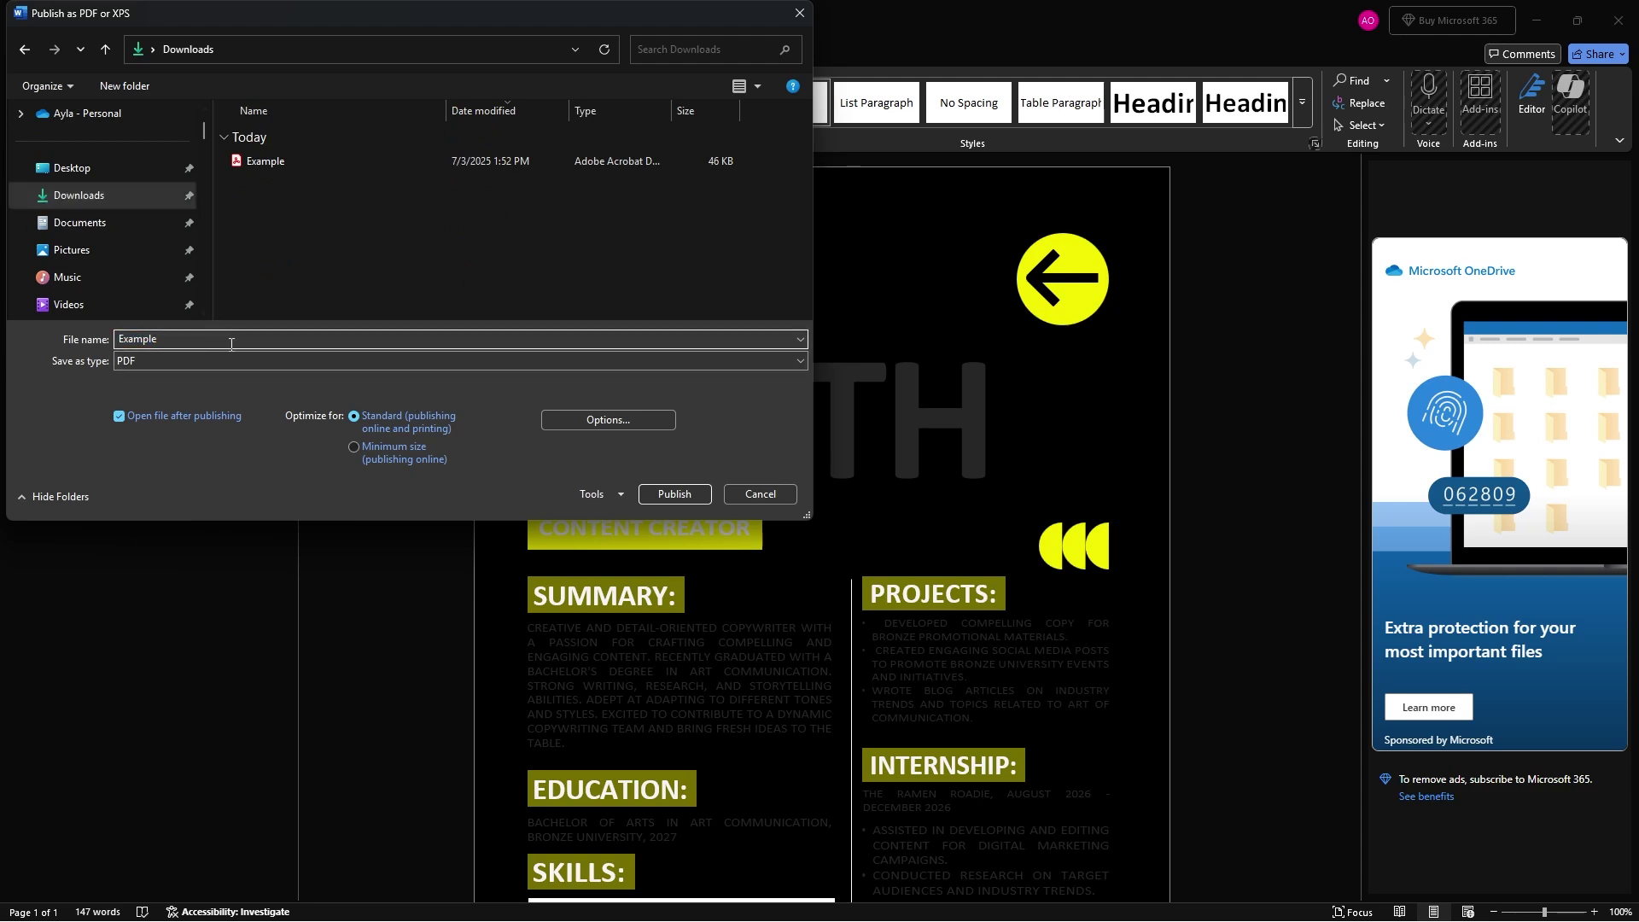
{"action": "left_click", "coordinate": [674, 495]}
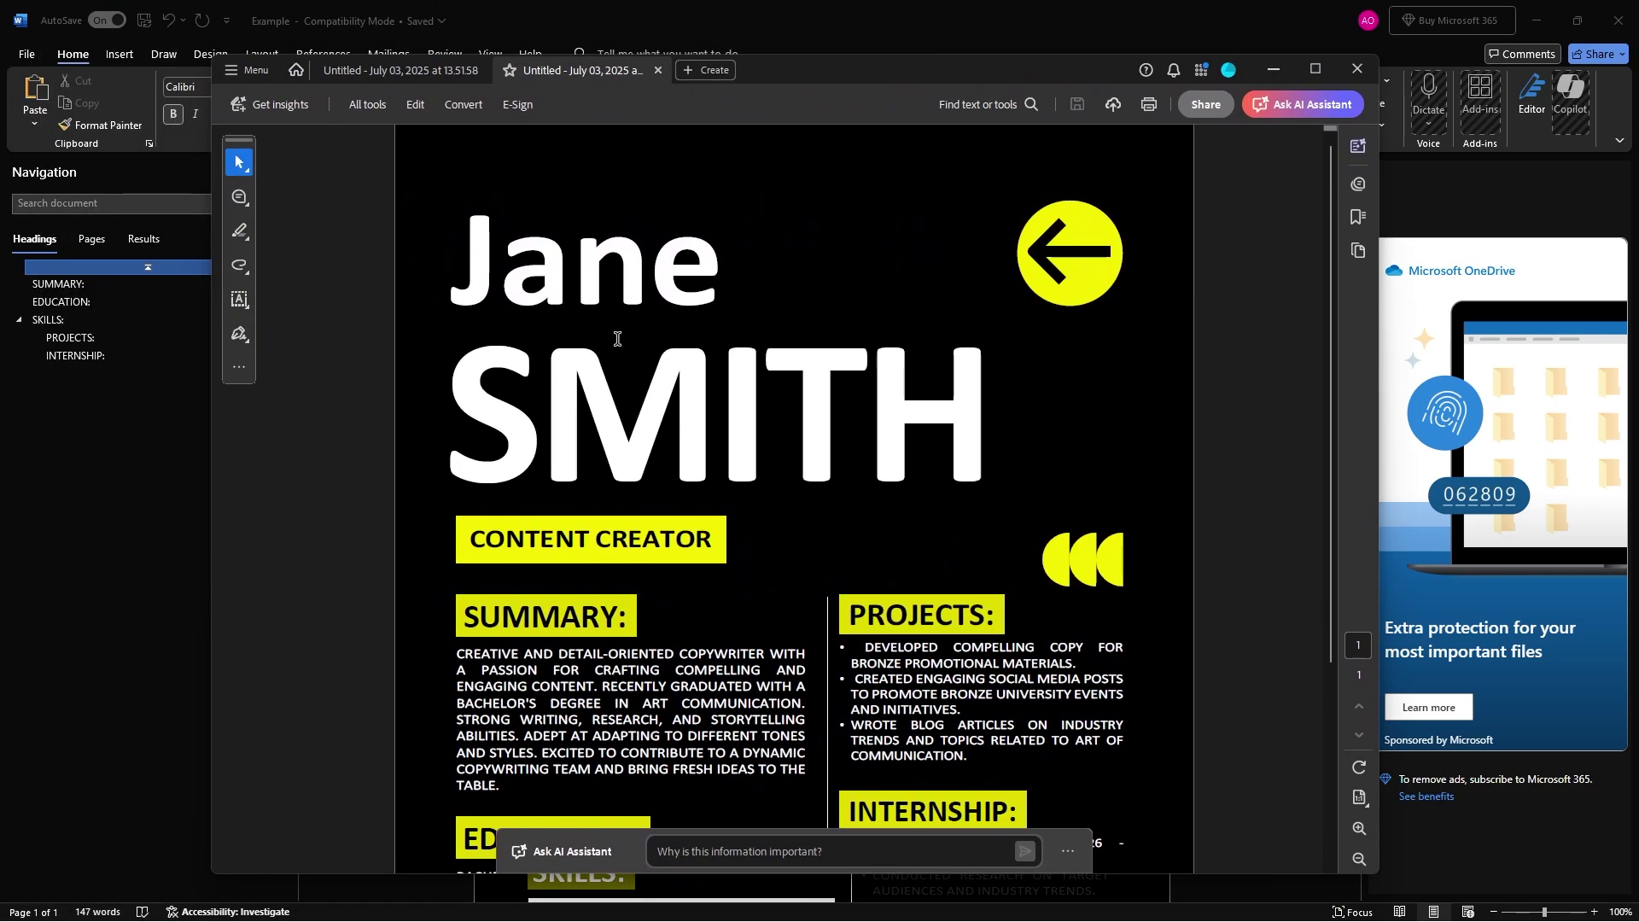
Scroll through the published Example2 PDF and restore the Acrobat window's position
{"action": "scroll", "coordinate": [693, 548], "scroll_direction": "down", "scroll_amount": 3}
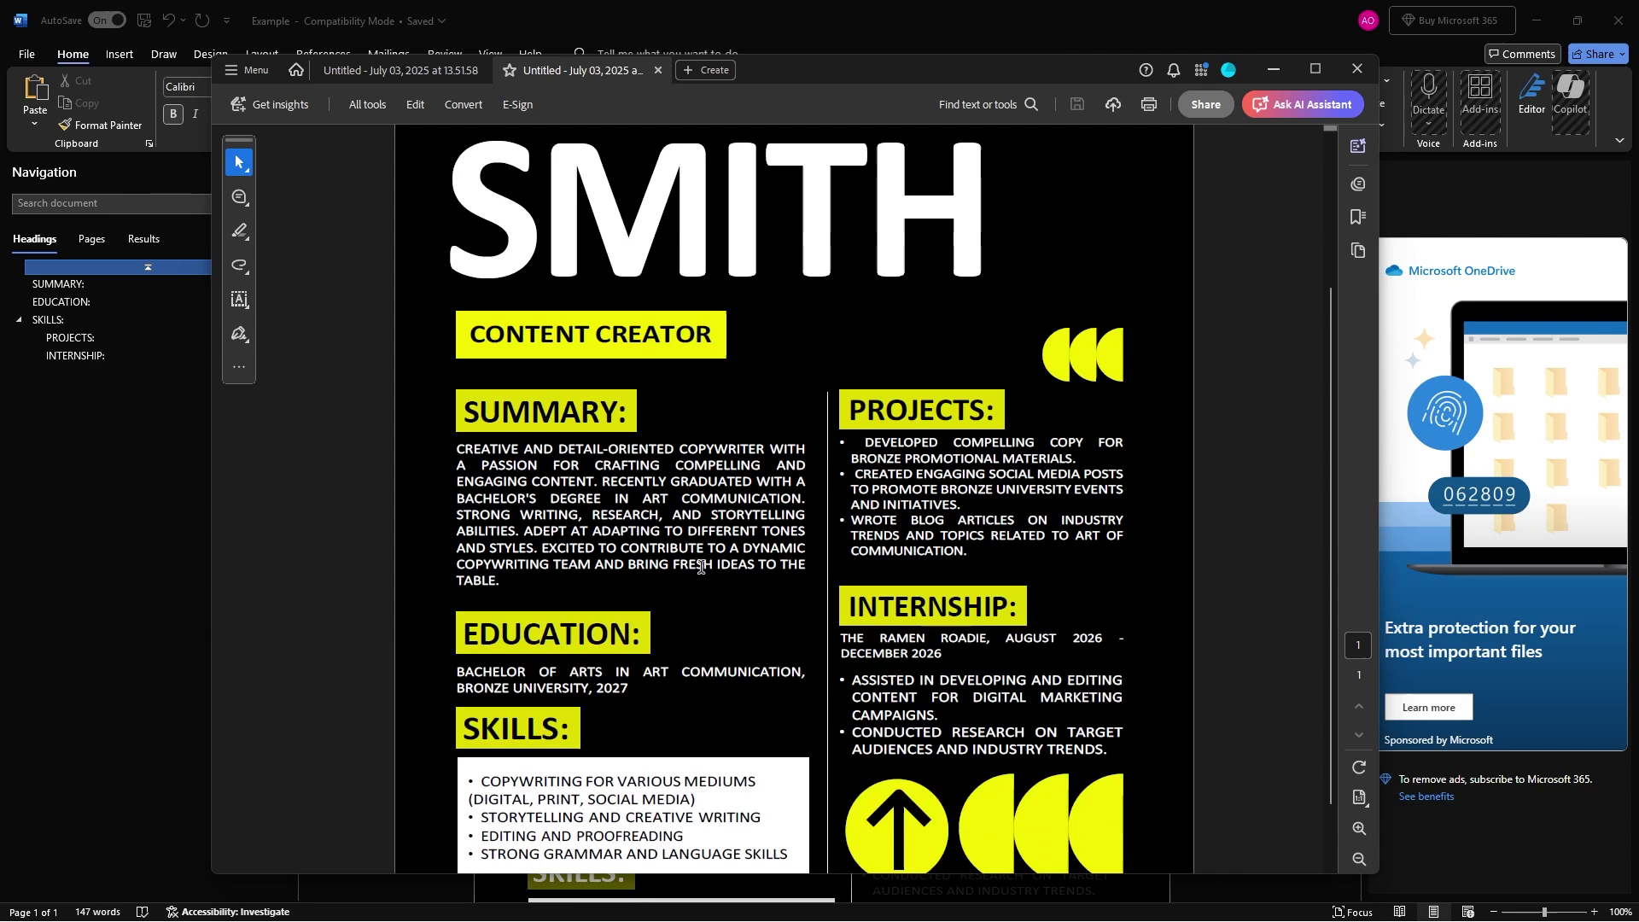
{"action": "scroll", "coordinate": [698, 675], "scroll_direction": "up", "scroll_amount": 2}
{"action": "scroll", "coordinate": [698, 674], "scroll_direction": "up", "scroll_amount": 2}
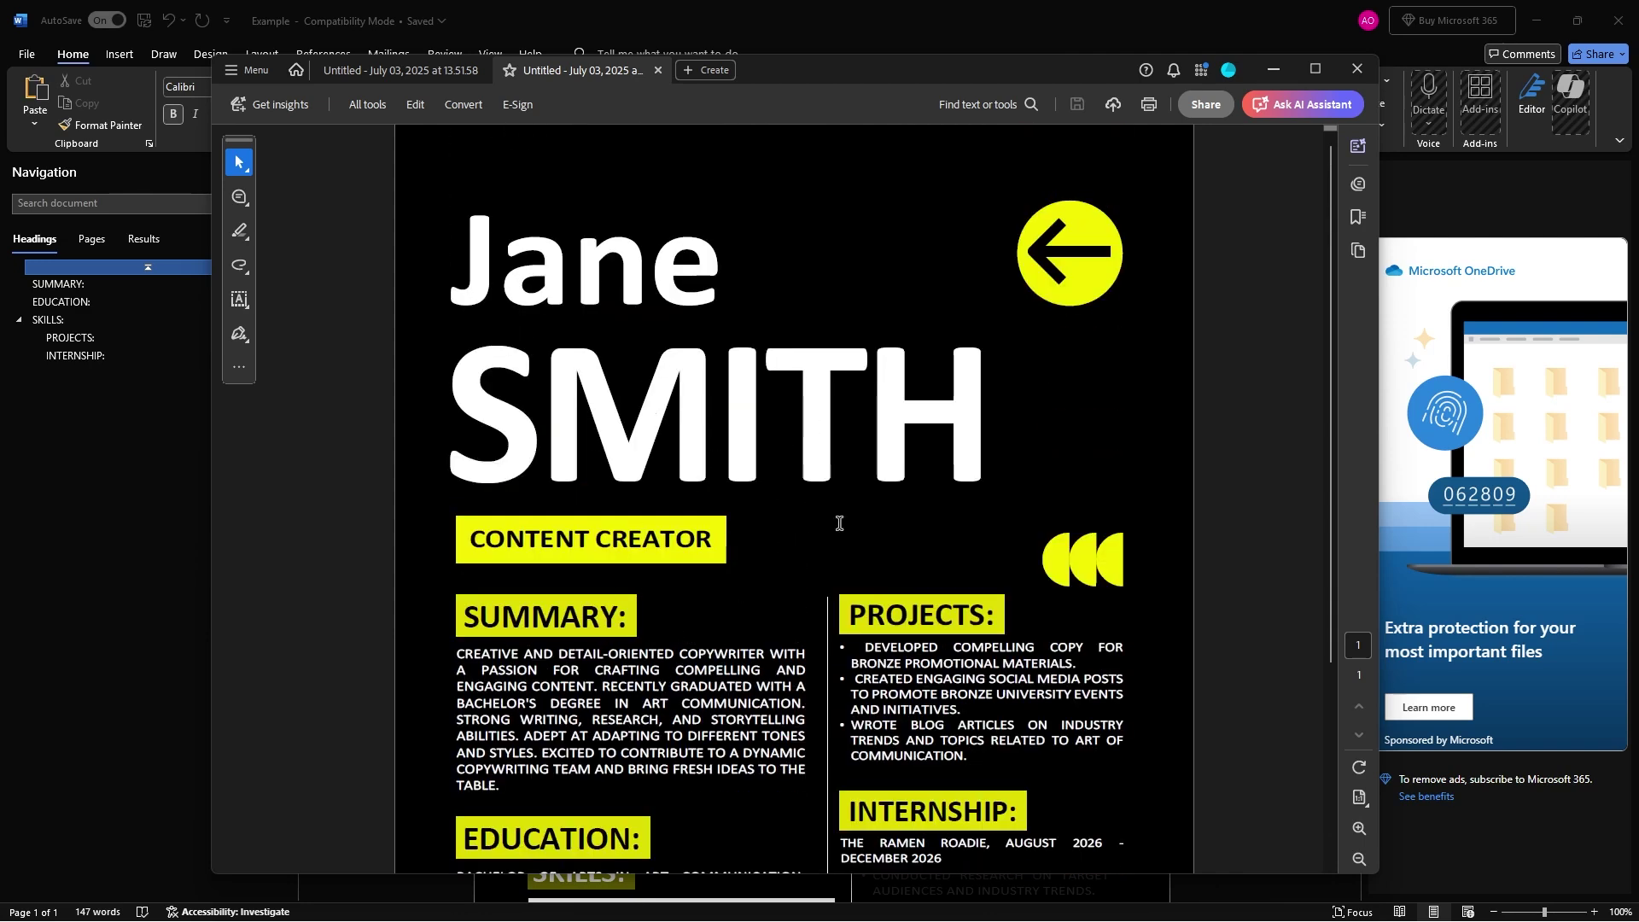
{"action": "scroll", "coordinate": [668, 580], "scroll_direction": "down", "scroll_amount": 3}
{"action": "scroll", "coordinate": [786, 249], "scroll_direction": "up", "scroll_amount": 2}
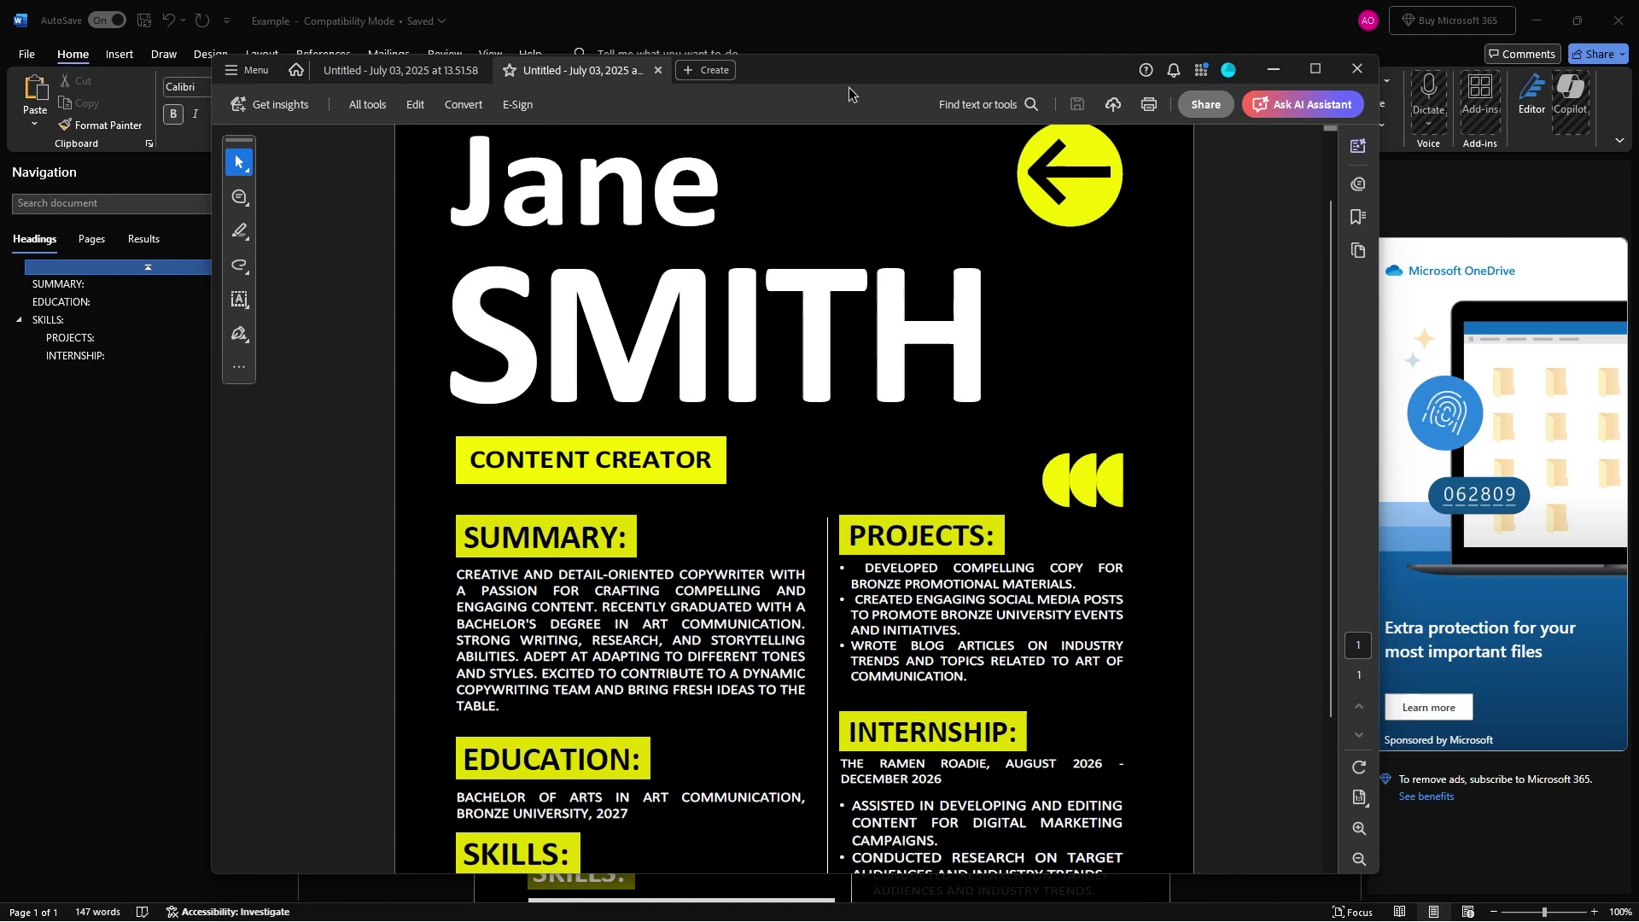
{"action": "left_click_drag", "start_coordinate": [854, 93], "coordinate": [1287, 322]}
{"action": "double_click", "coordinate": [1287, 321]}
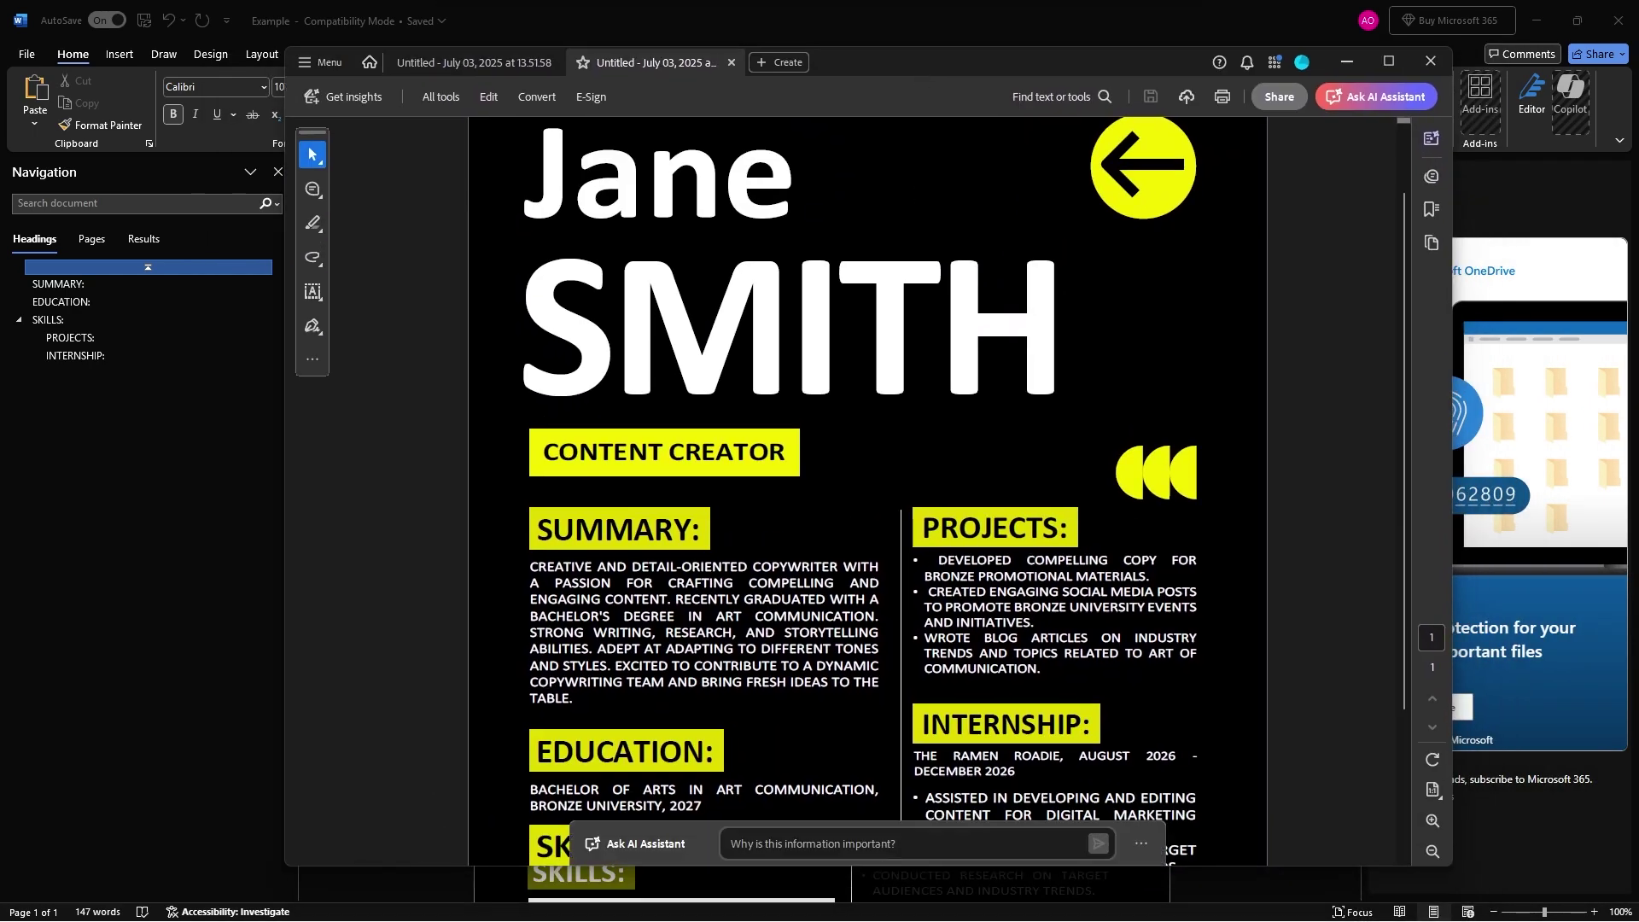
Close all Acrobat tabs and reopen Example2 from the Downloads folder
{"action": "key", "text": "alt+Tab"}
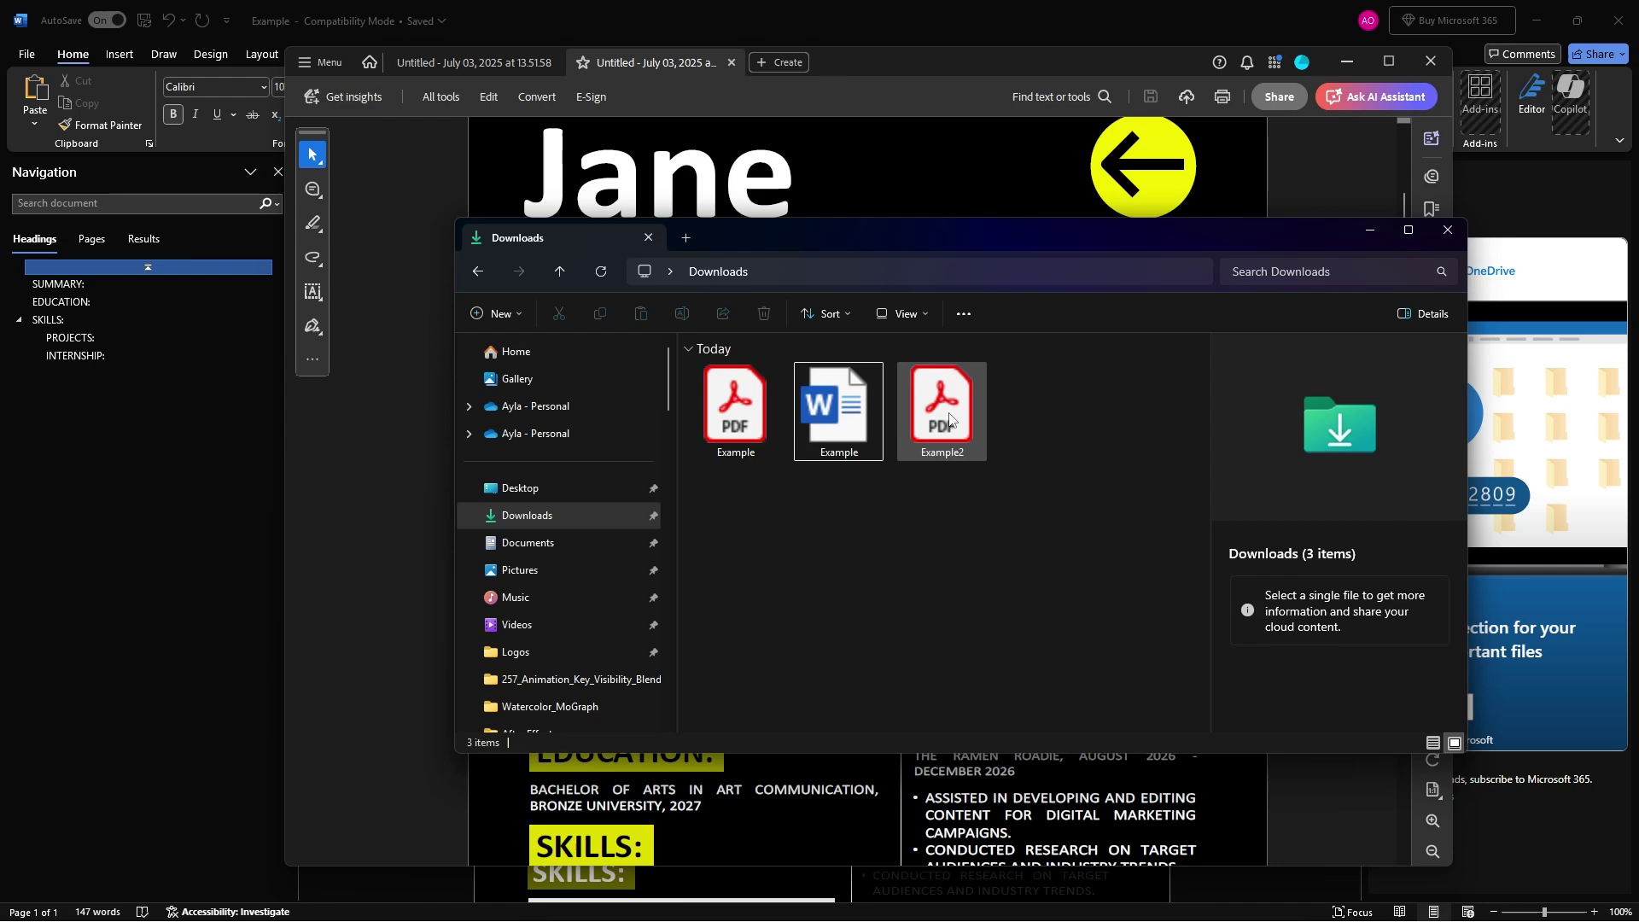
{"action": "left_click", "coordinate": [1431, 61]}
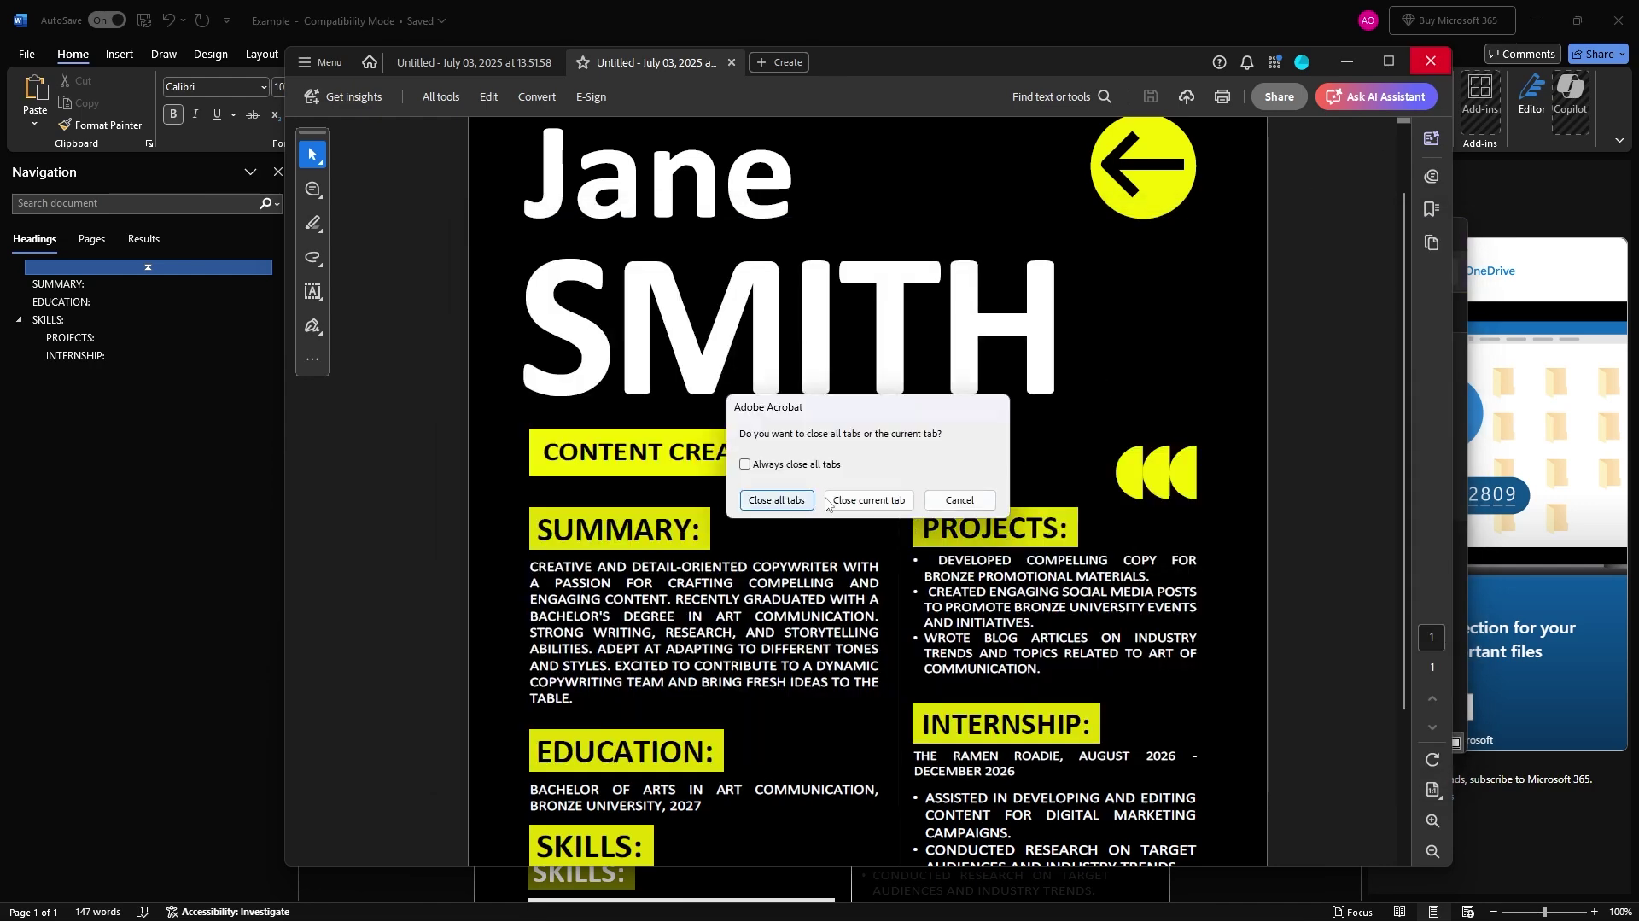
{"action": "left_click", "coordinate": [777, 500]}
{"action": "double_click", "coordinate": [939, 414]}
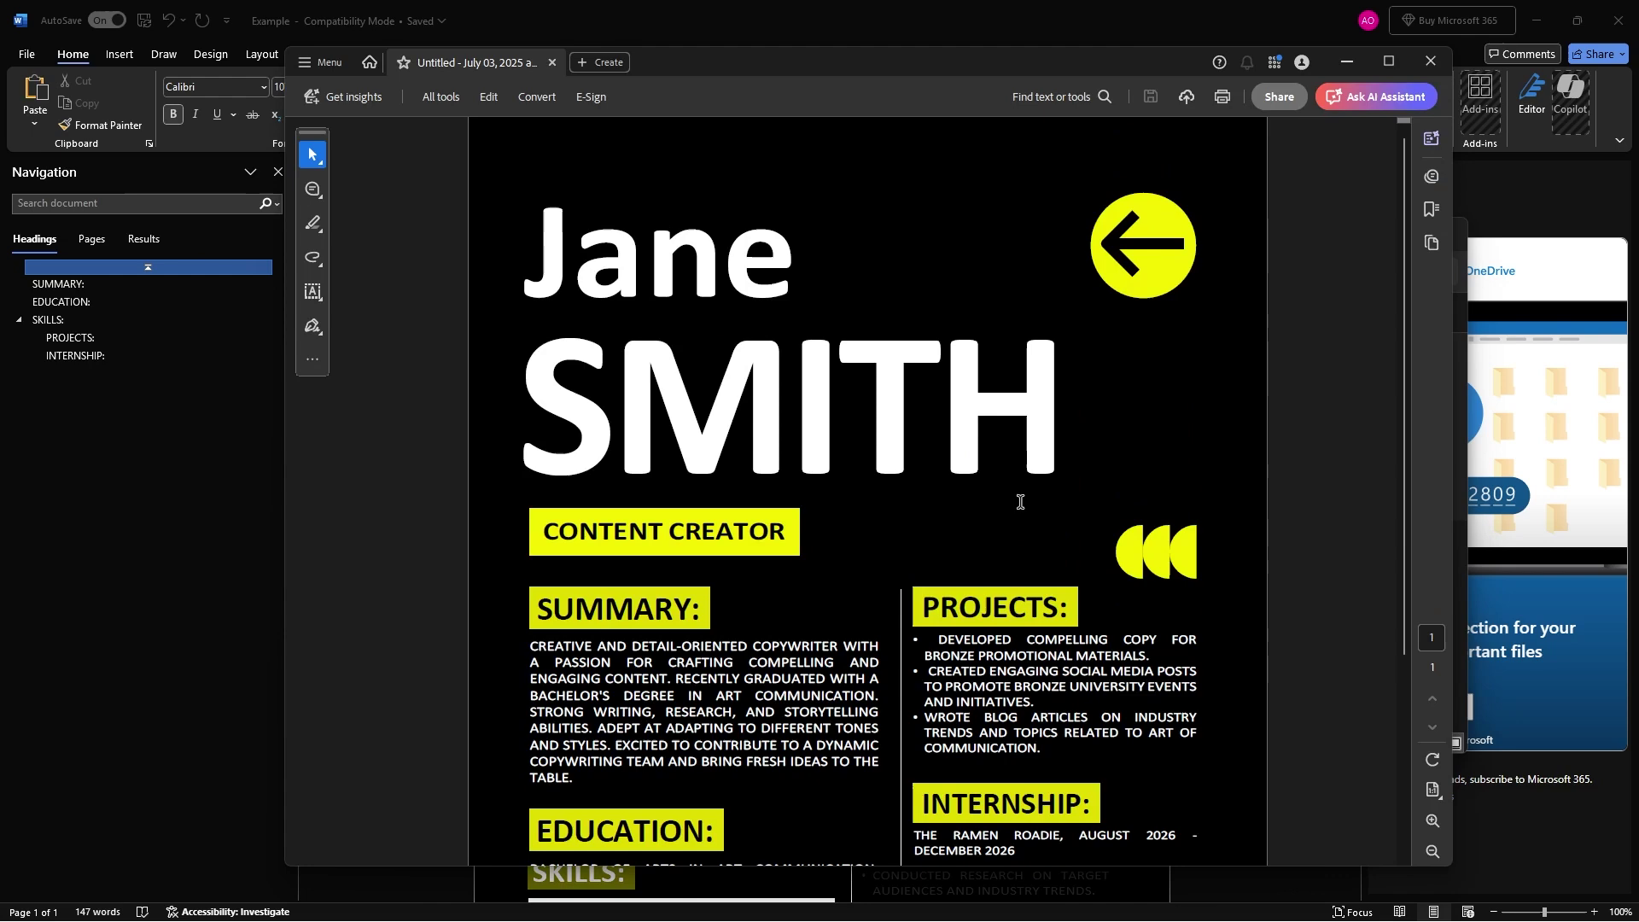
Move Acrobat aside and open the original Example PDF from Downloads
{"action": "left_click_drag", "start_coordinate": [967, 76], "coordinate": [1304, 94]}
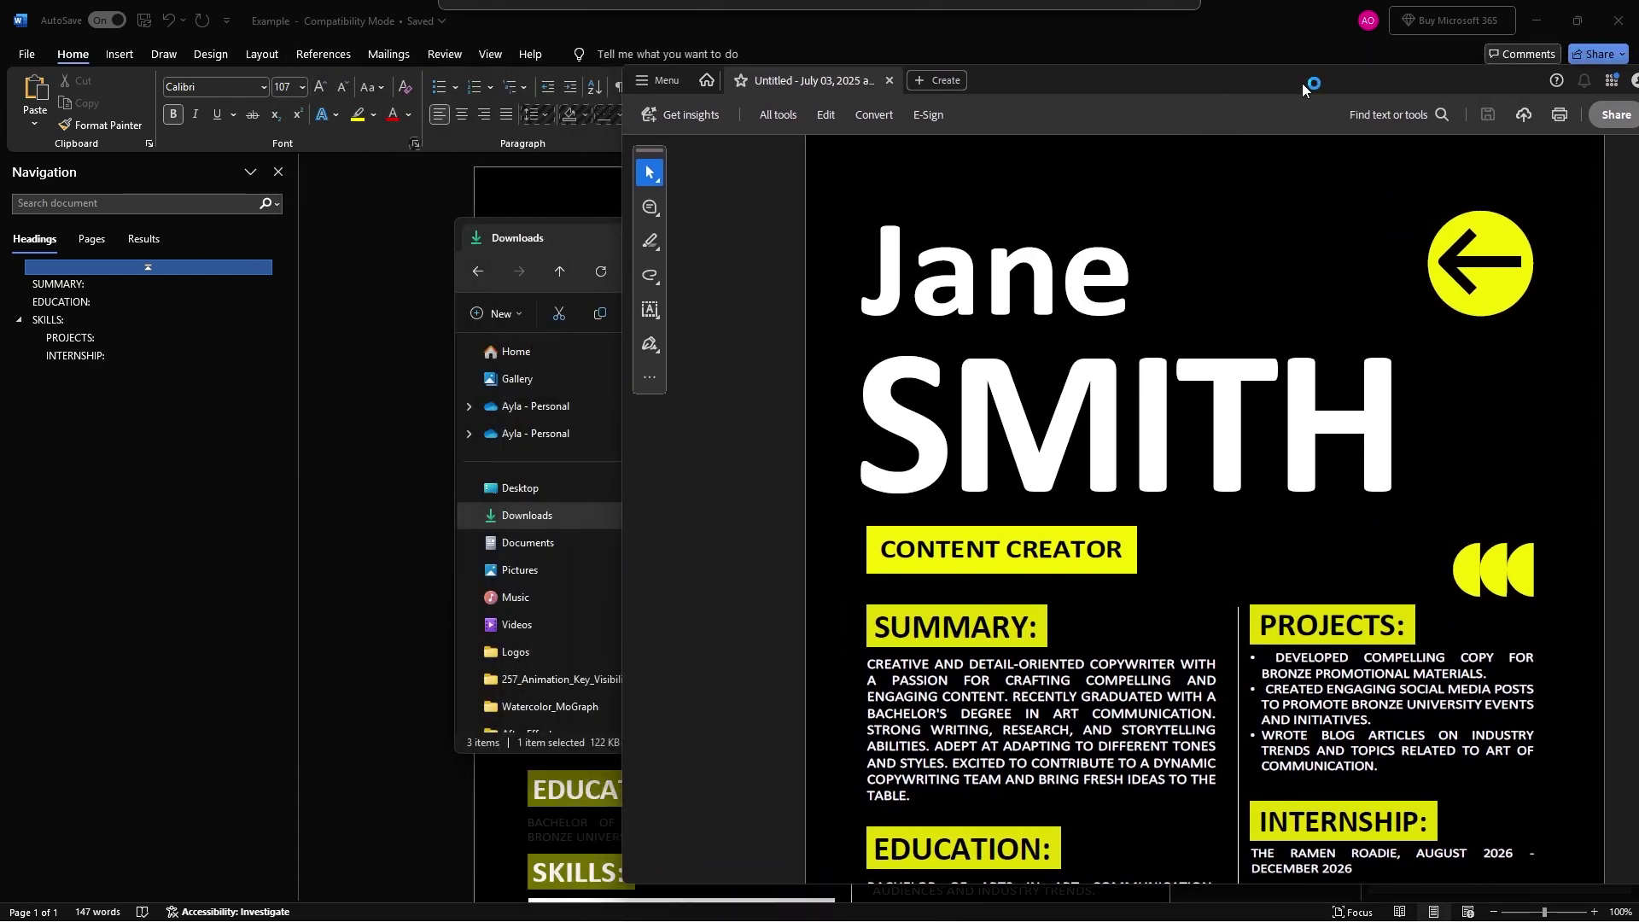
{"action": "left_click", "coordinate": [546, 239]}
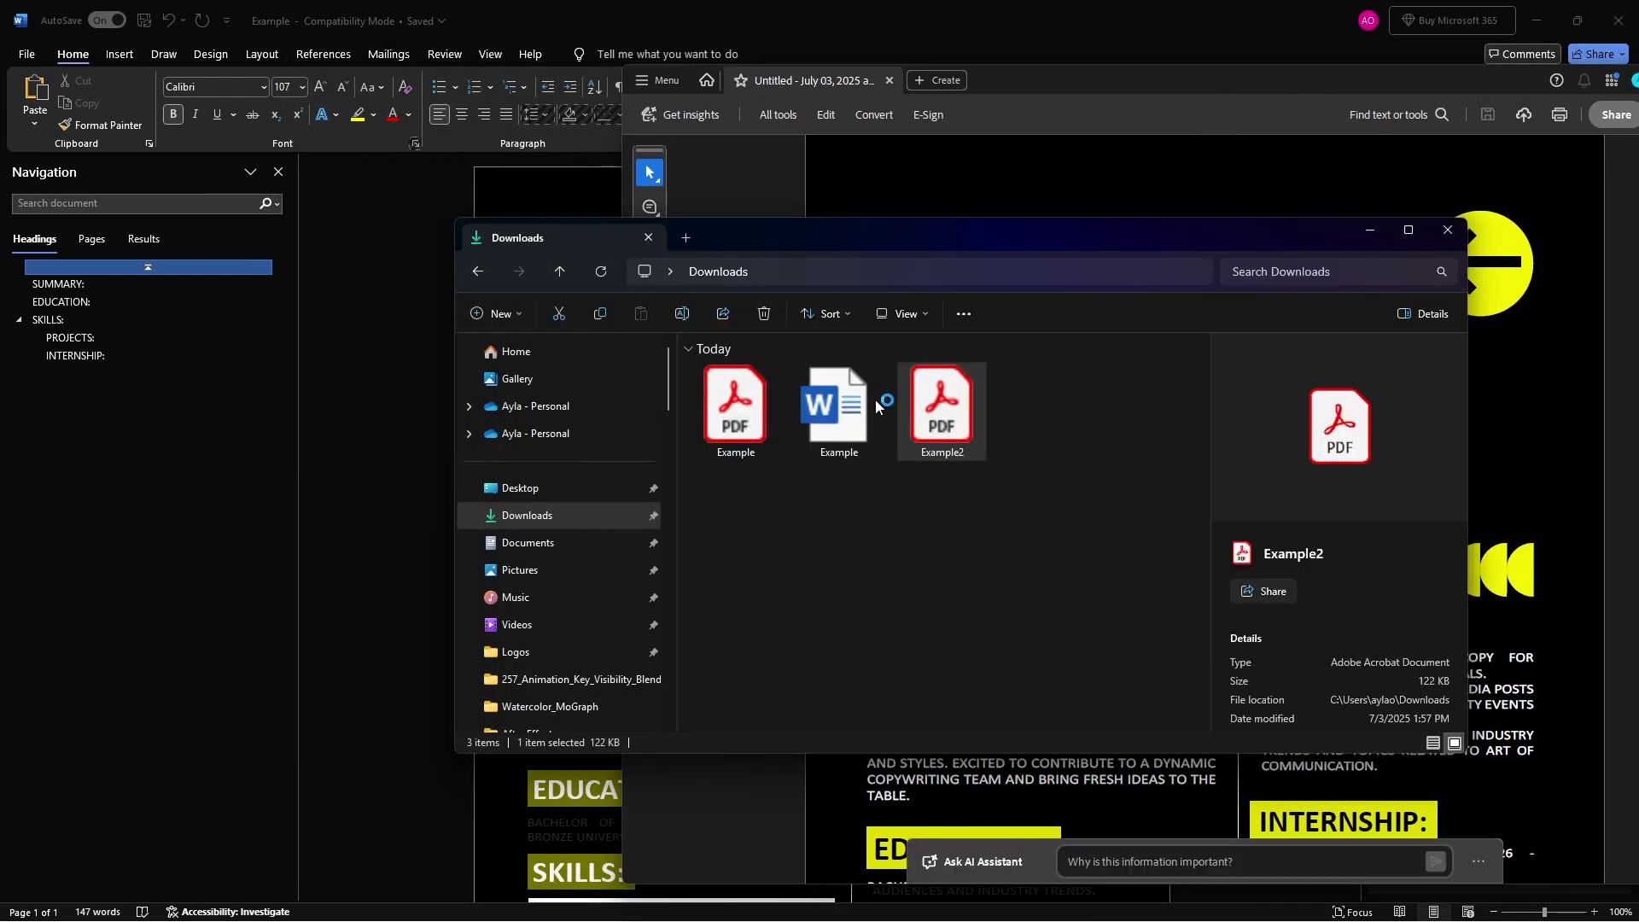
{"action": "double_click", "coordinate": [738, 420]}
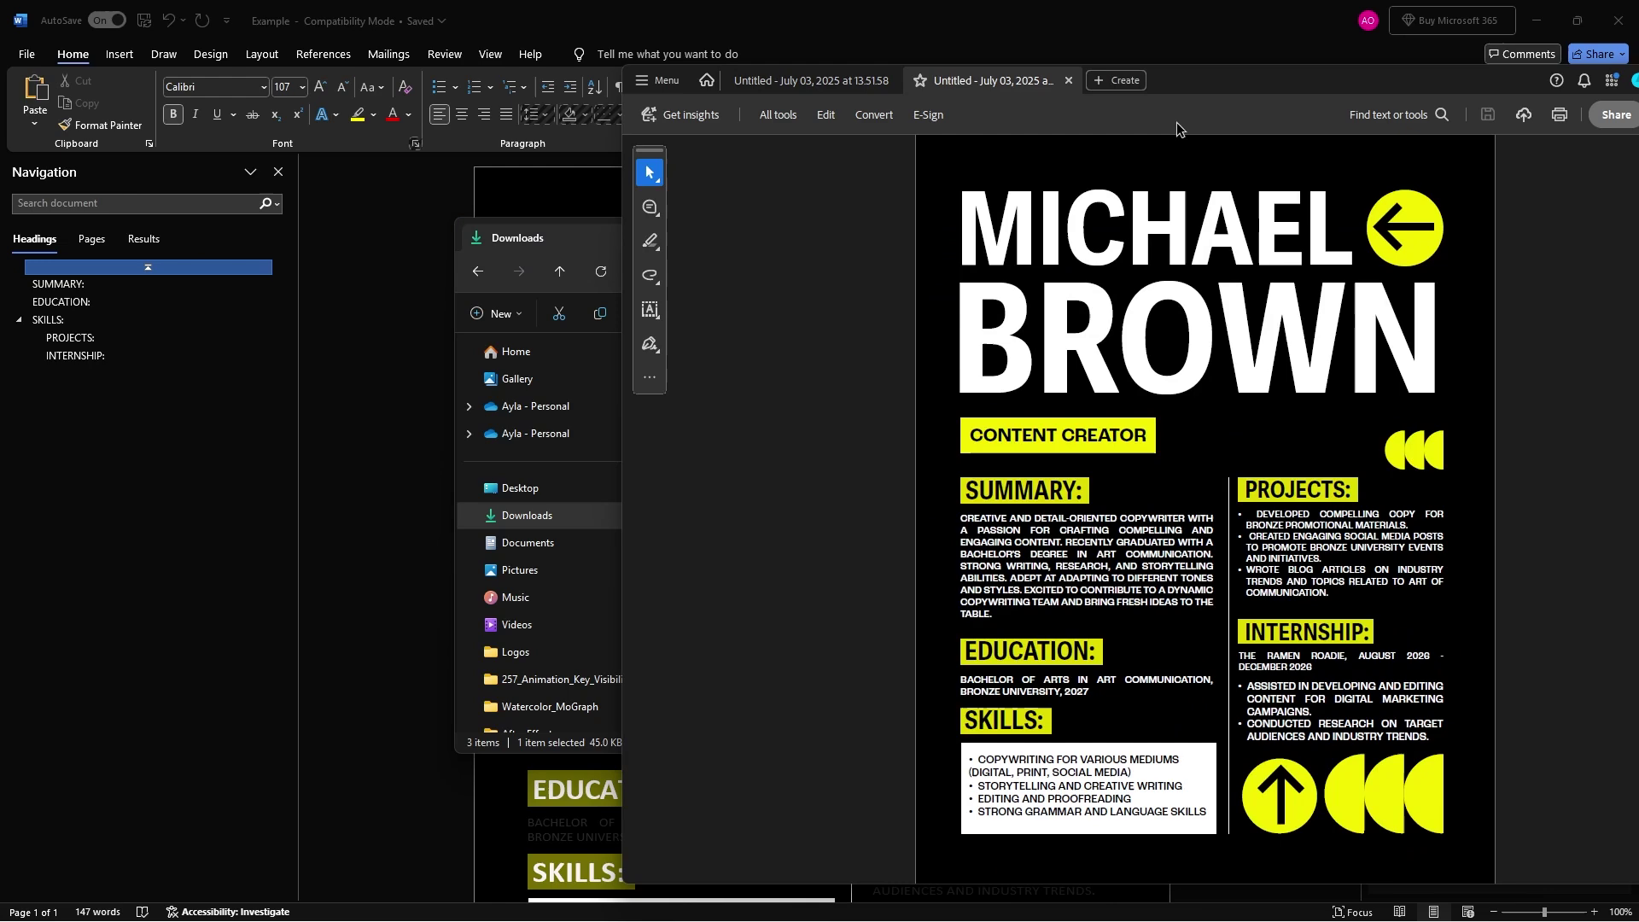
Detach the original resume tab into its own window, then close the edited version's window
{"action": "left_click_drag", "start_coordinate": [997, 79], "coordinate": [367, 260]}
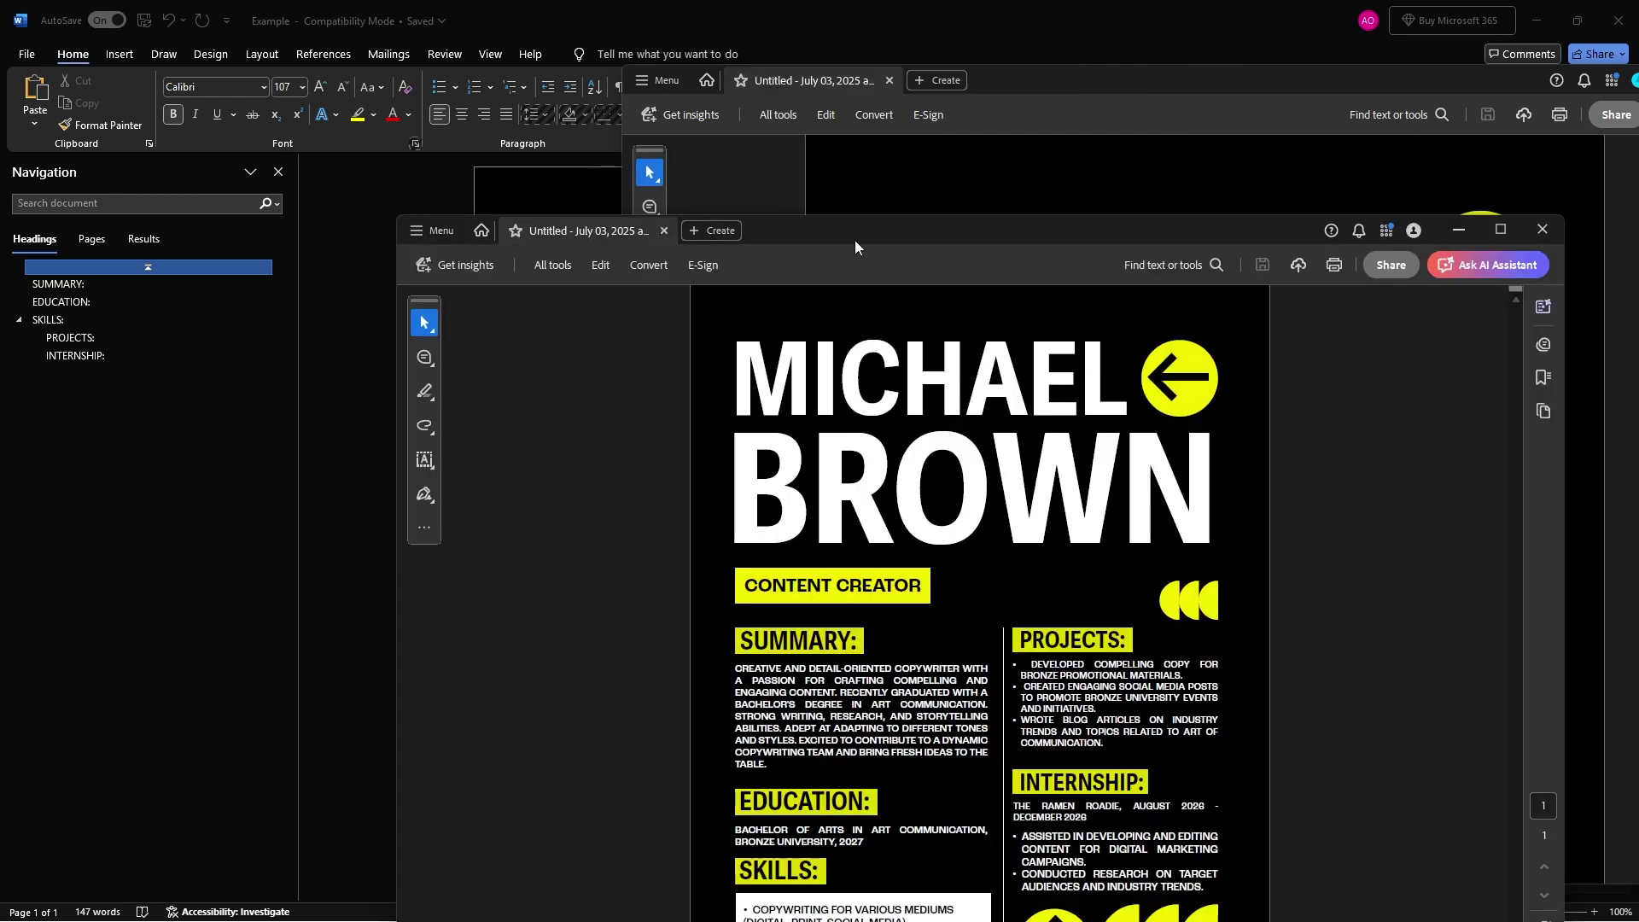
{"action": "left_click_drag", "start_coordinate": [855, 247], "coordinate": [207, 97]}
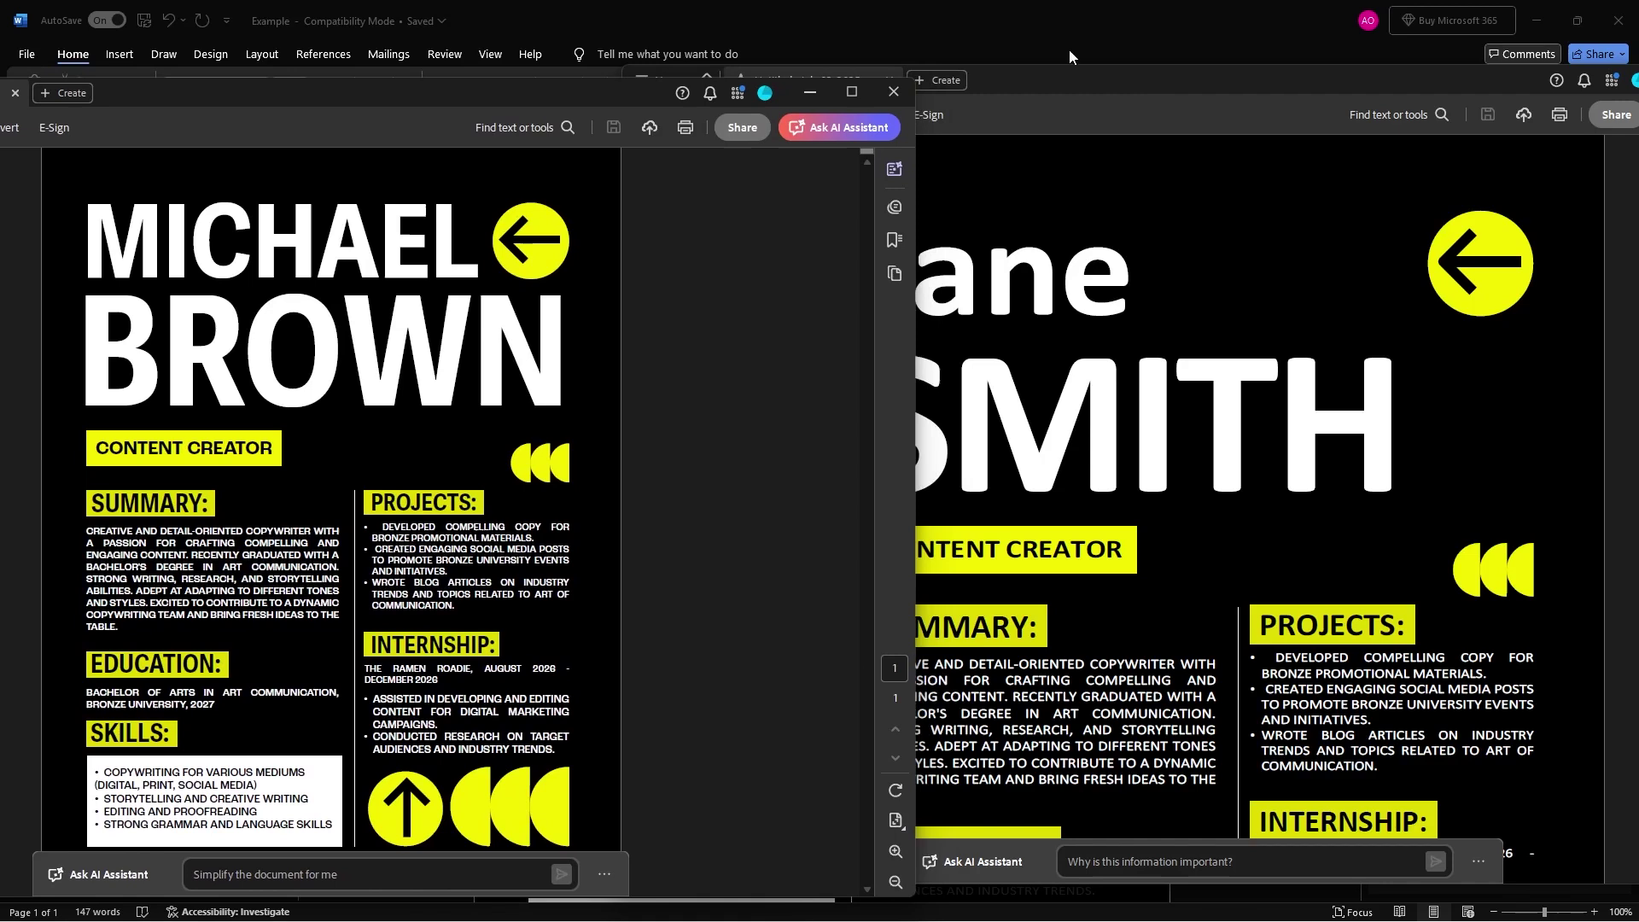
{"action": "mouse_move", "coordinate": [1084, 68]}
{"action": "left_mouse_down"}
{"action": "mouse_move", "coordinate": [1120, 77]}
{"action": "mouse_move", "coordinate": [1084, 75]}
{"action": "left_mouse_up"}
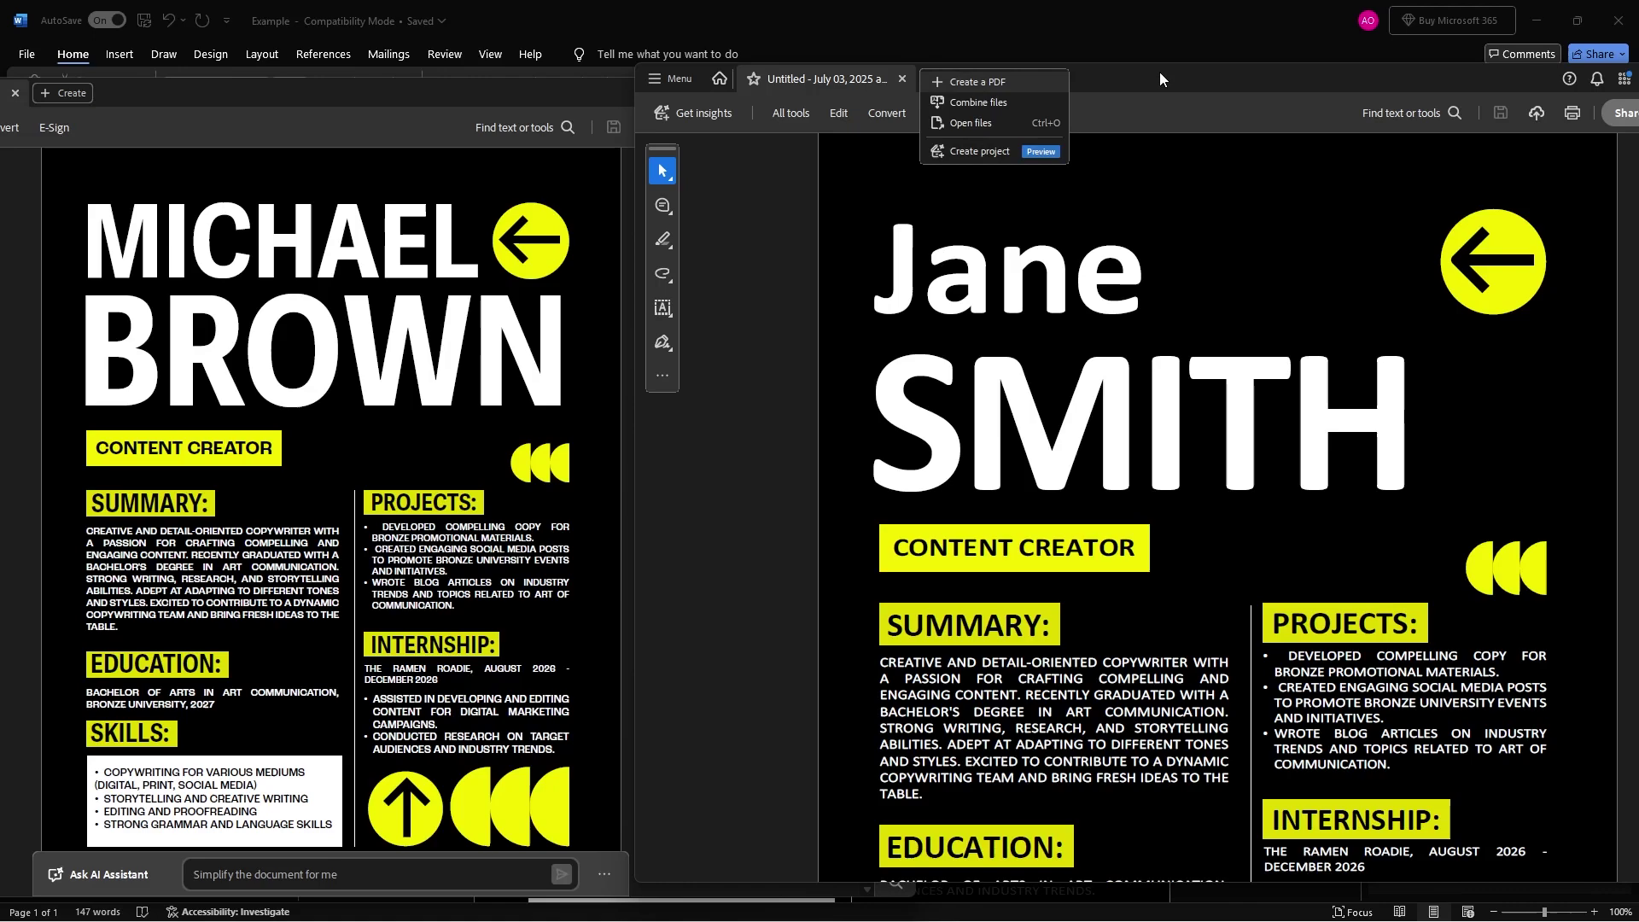
{"action": "left_click_drag", "start_coordinate": [1159, 72], "coordinate": [1012, 115]}
{"action": "left_click_drag", "start_coordinate": [1355, 119], "coordinate": [1114, 198]}
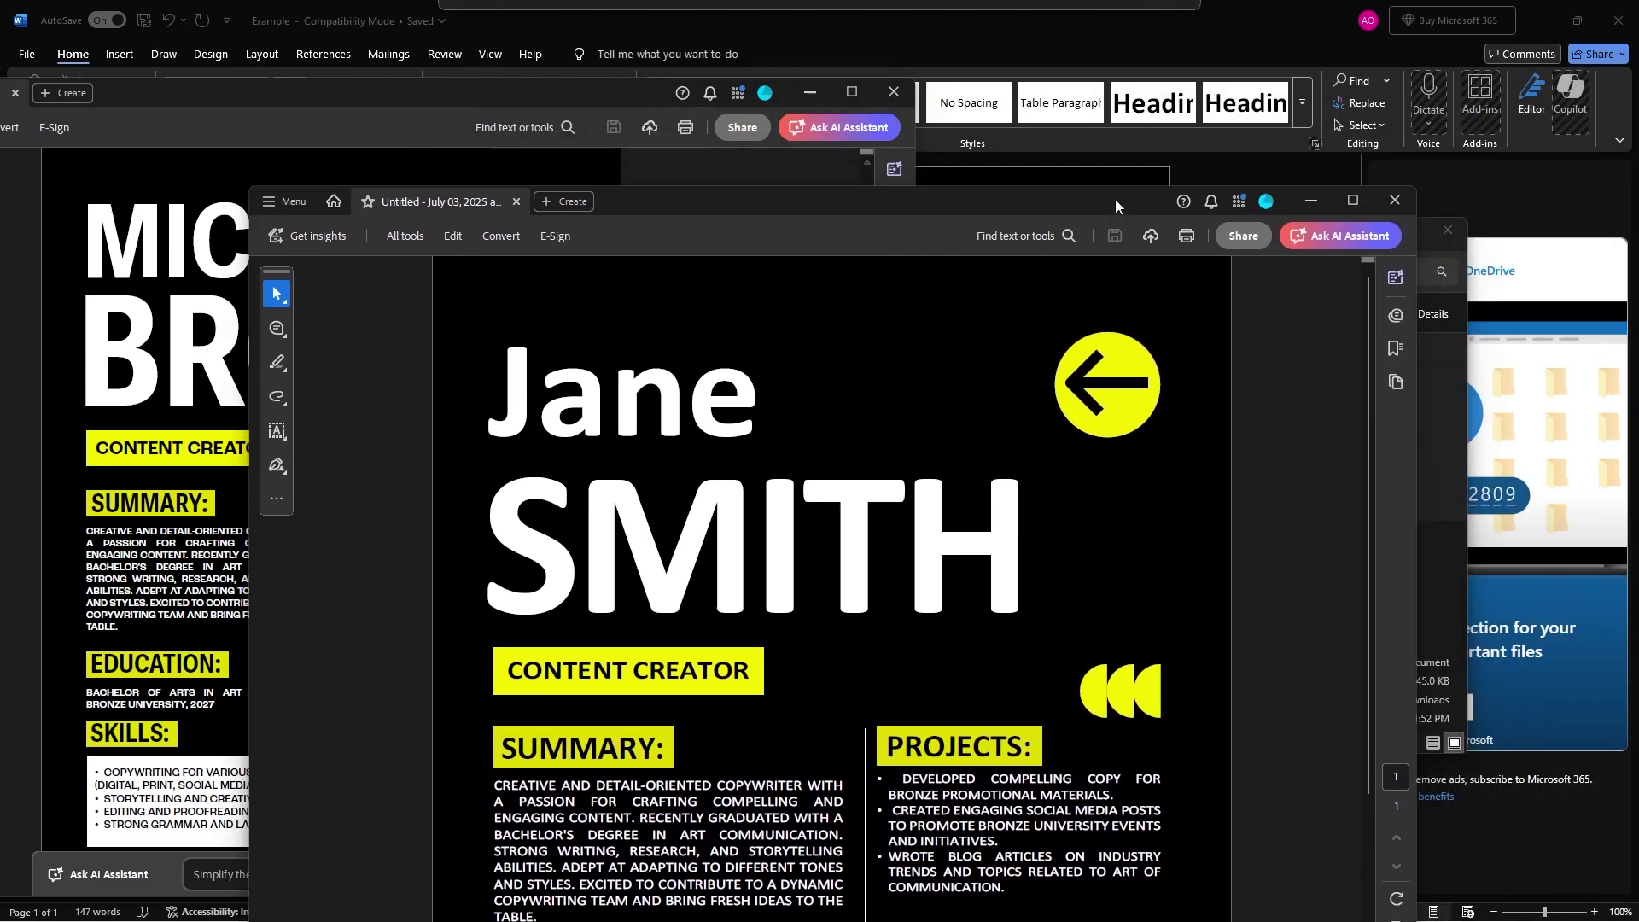
{"action": "left_click", "coordinate": [1389, 199]}
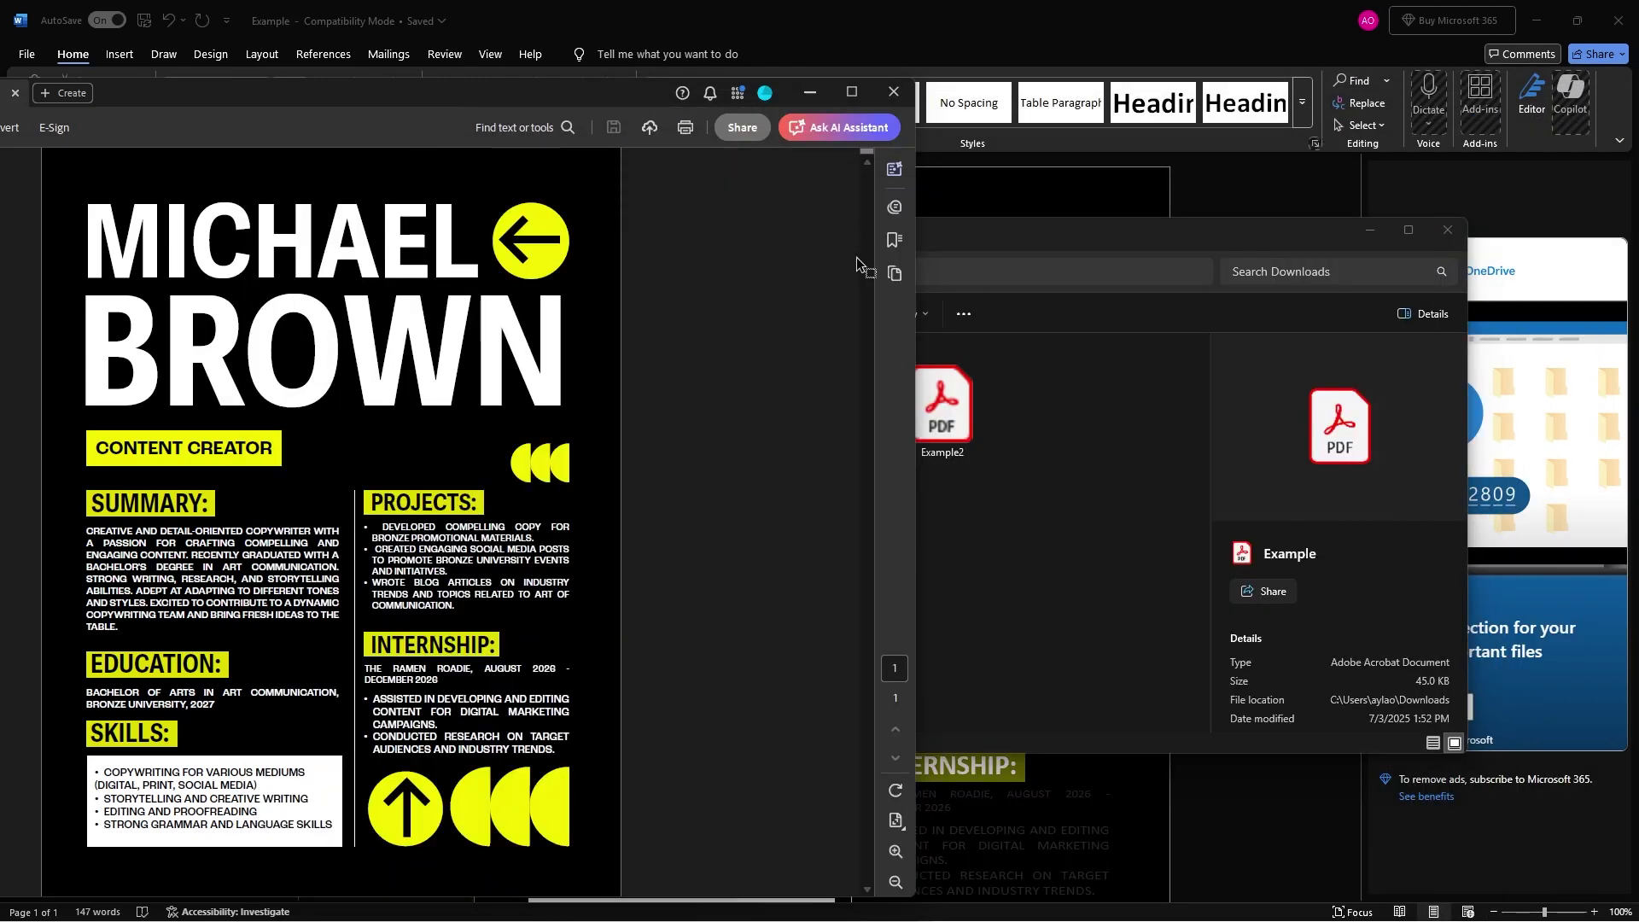